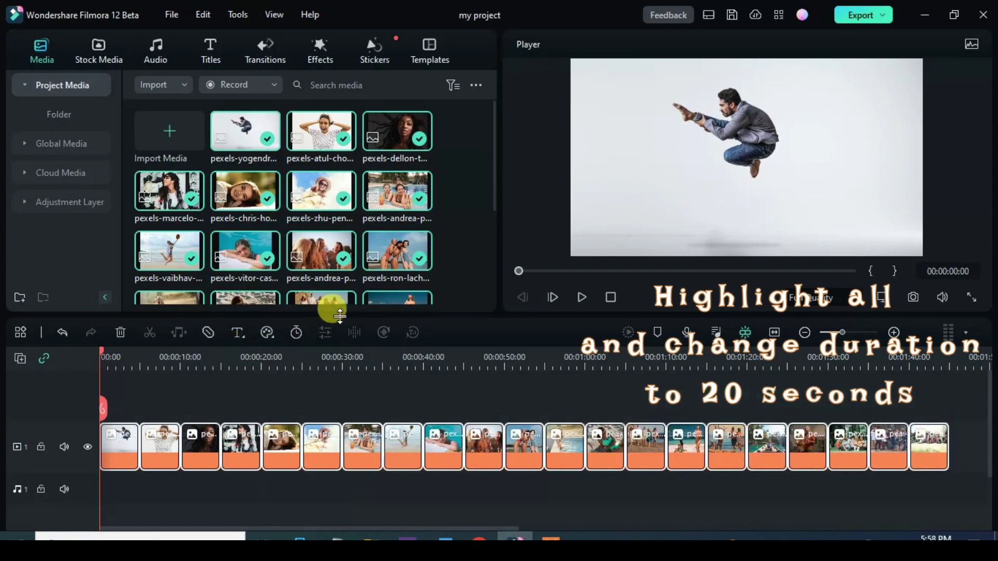
Set the duration of all selected image clips to 00:00:00:20
click(295, 335)
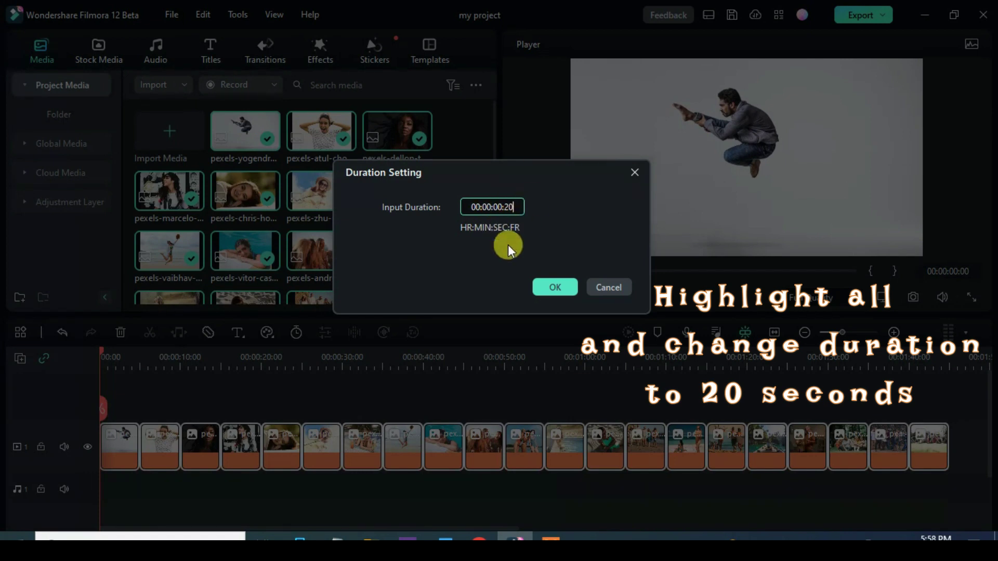
click(545, 289)
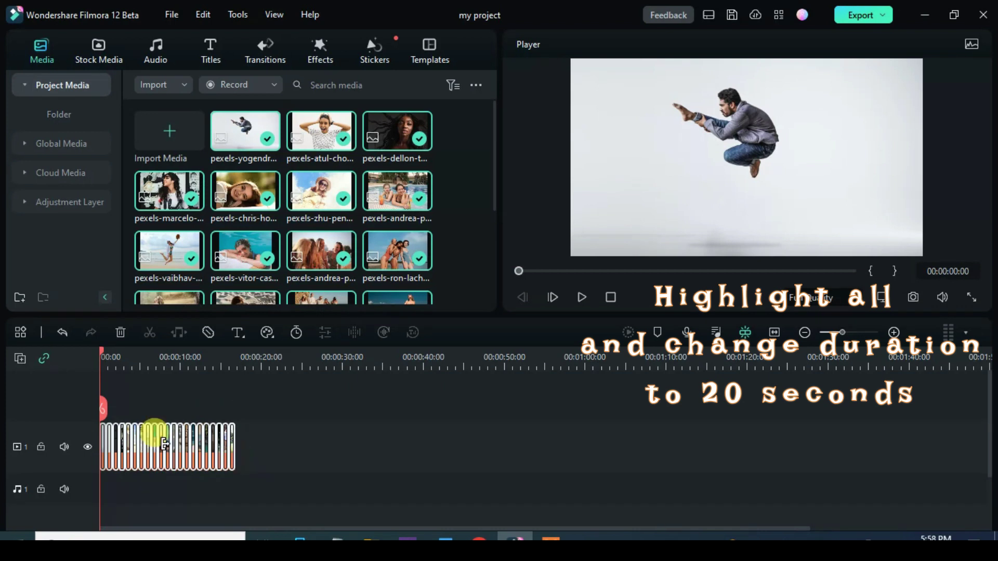
scroll(189, 357, up, 5)
scroll(378, 376, down, 1)
click(121, 458)
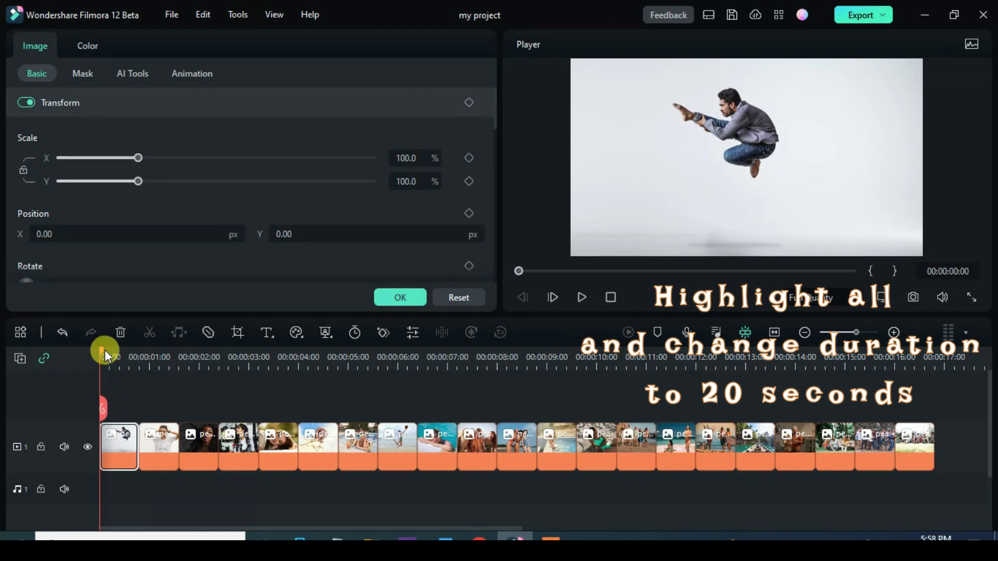
mouse_move(102, 355)
mouse_down()
mouse_move(138, 353)
mouse_move(85, 361)
mouse_up()
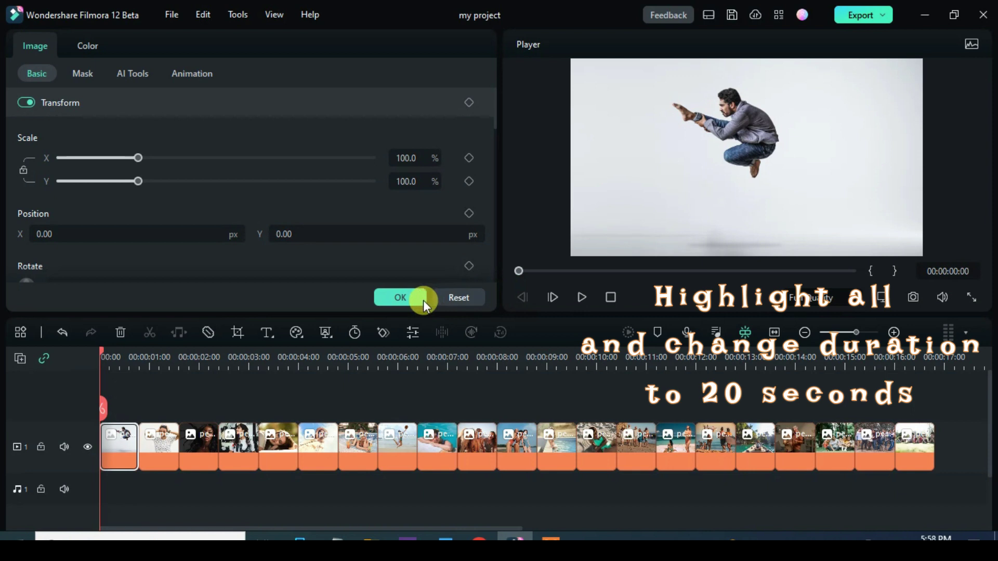
click(400, 297)
double_click(115, 449)
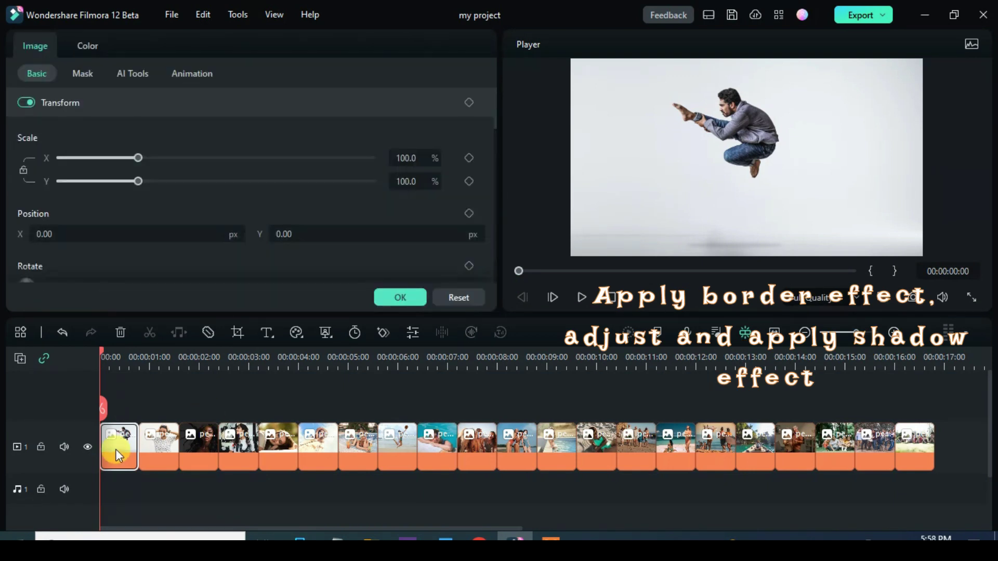
click(399, 295)
Apply the trending Border effect to the first image clip on the timeline
click(322, 57)
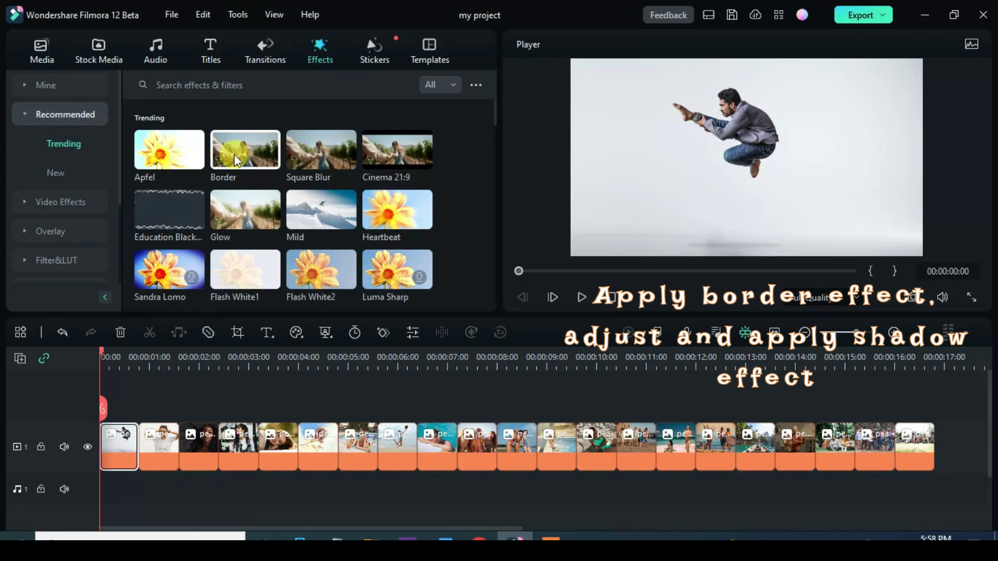
drag(151, 355, 120, 438)
scroll(161, 360, up, 3)
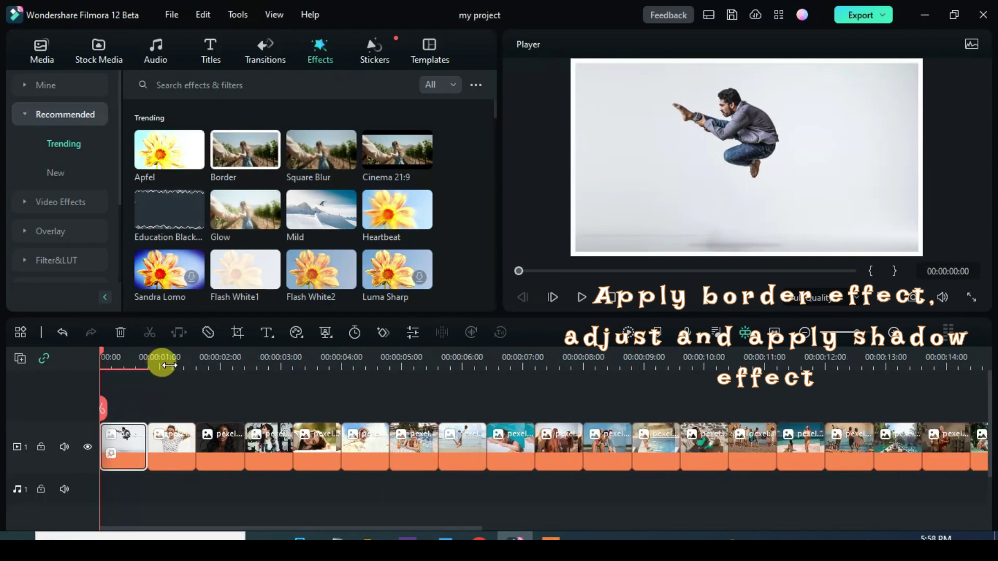
Set the first clip's Border effect to size 4.0 and blur 2.0
double_click(136, 445)
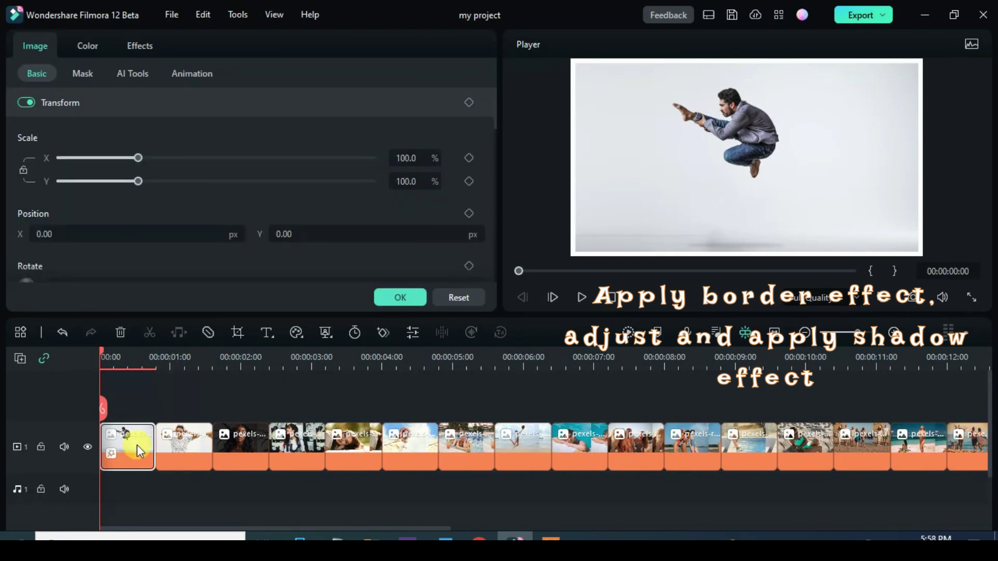
click(137, 46)
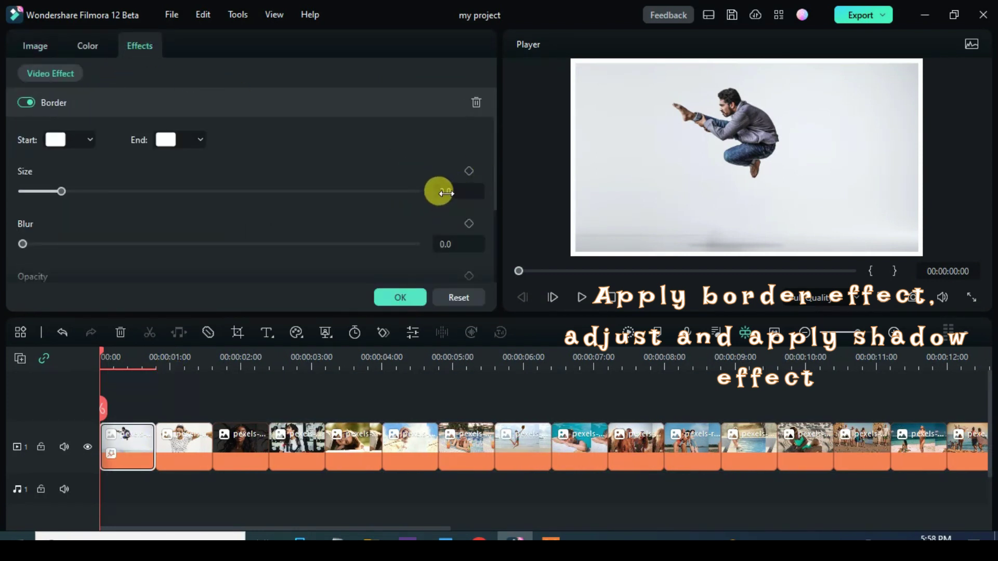
key(Return)
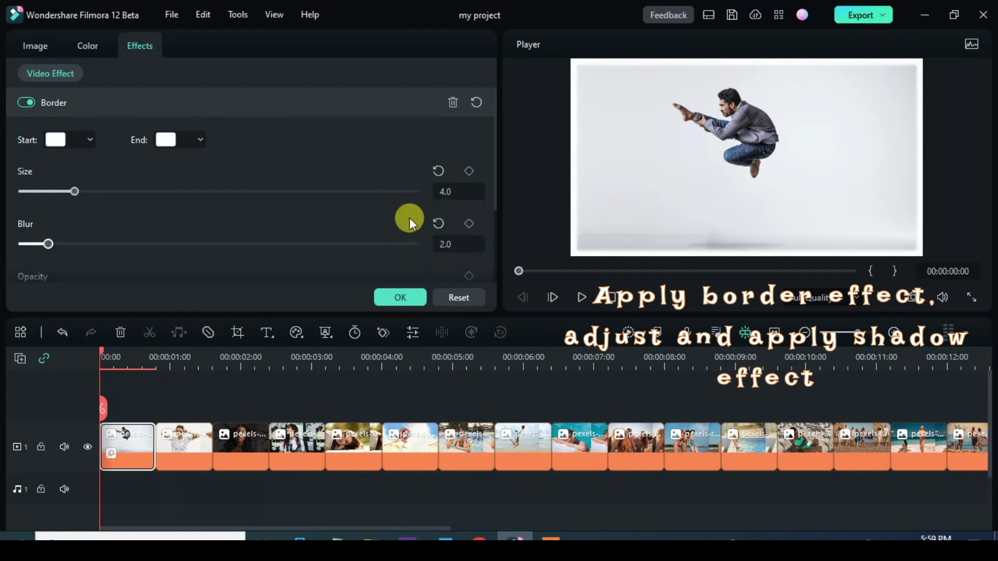
Enable a Retro drop shadow in black on the first clip
click(33, 47)
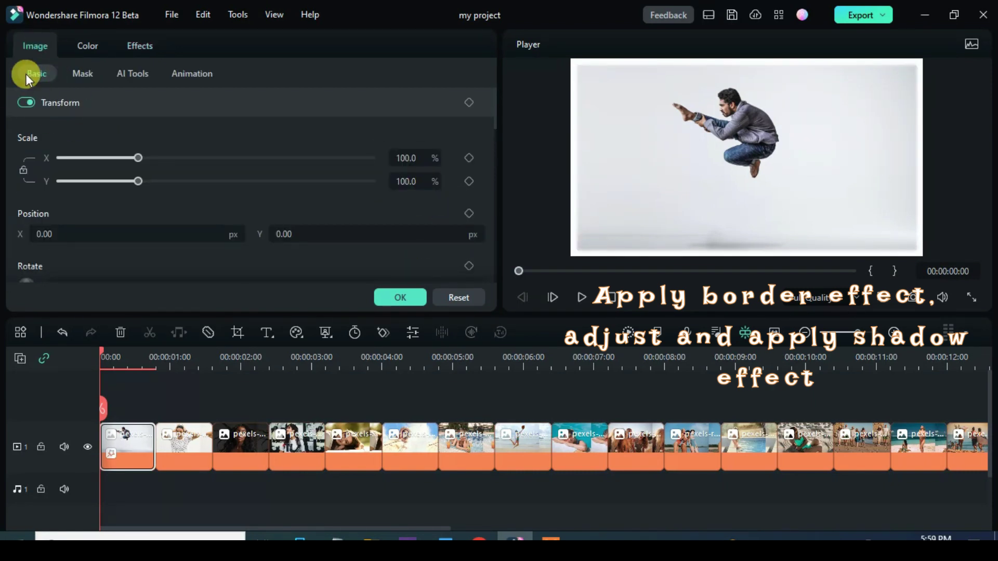
scroll(98, 170, down, 10)
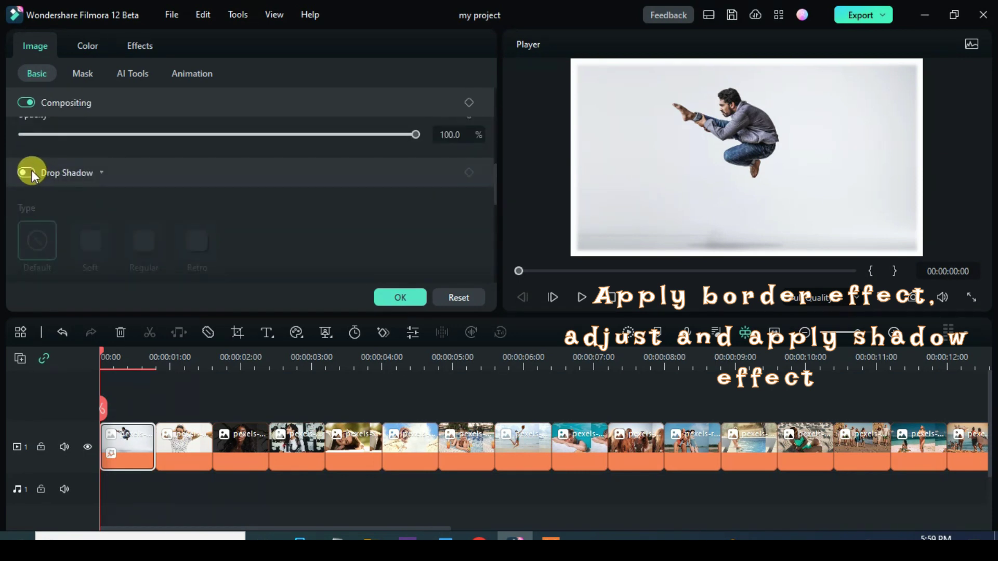
click(31, 172)
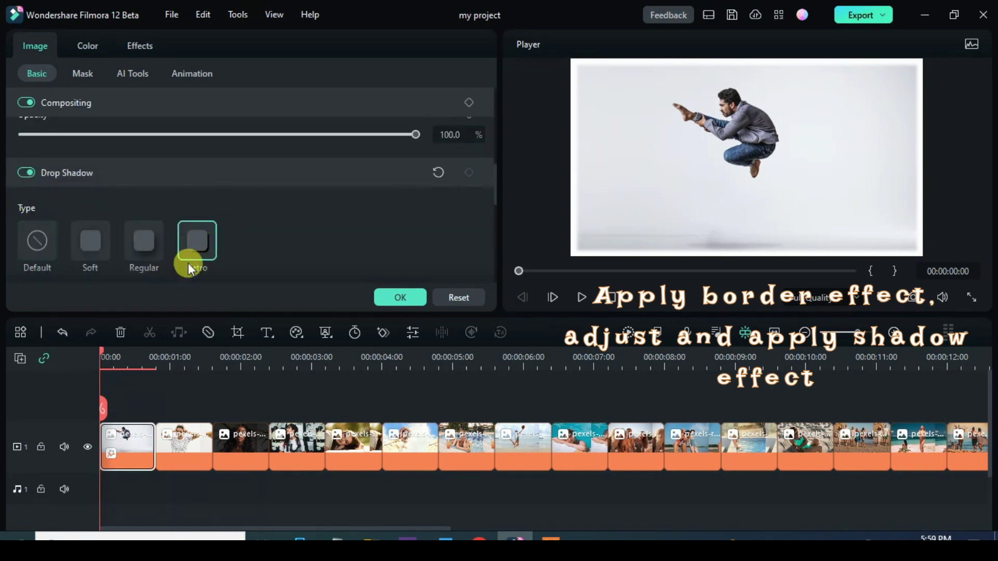
scroll(185, 244, down, 4)
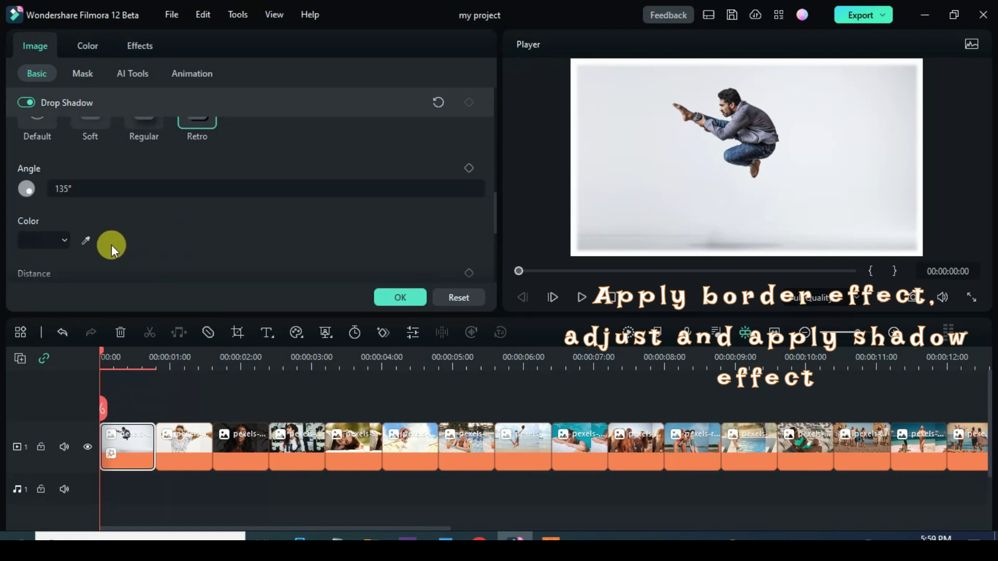
click(64, 240)
click(30, 334)
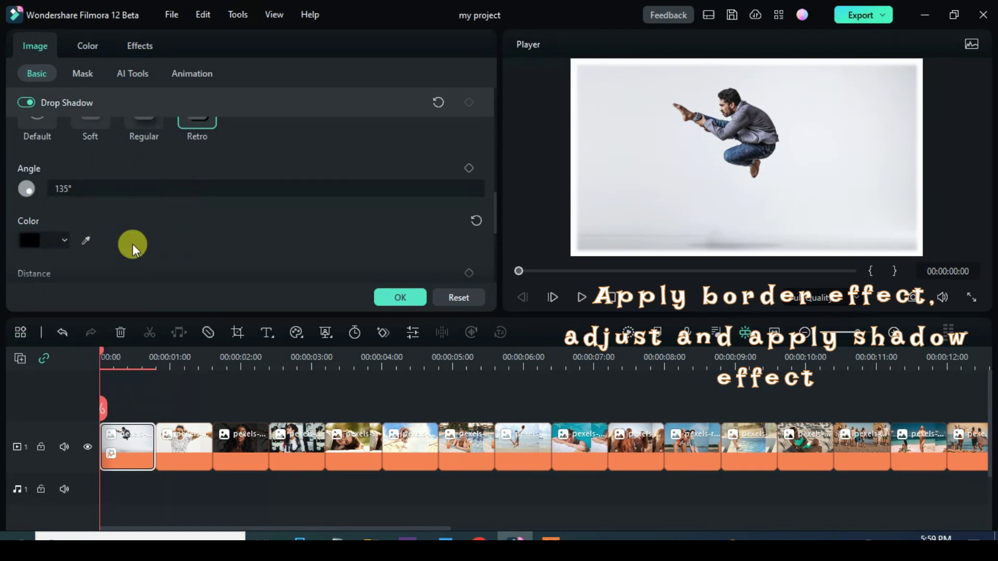
click(396, 301)
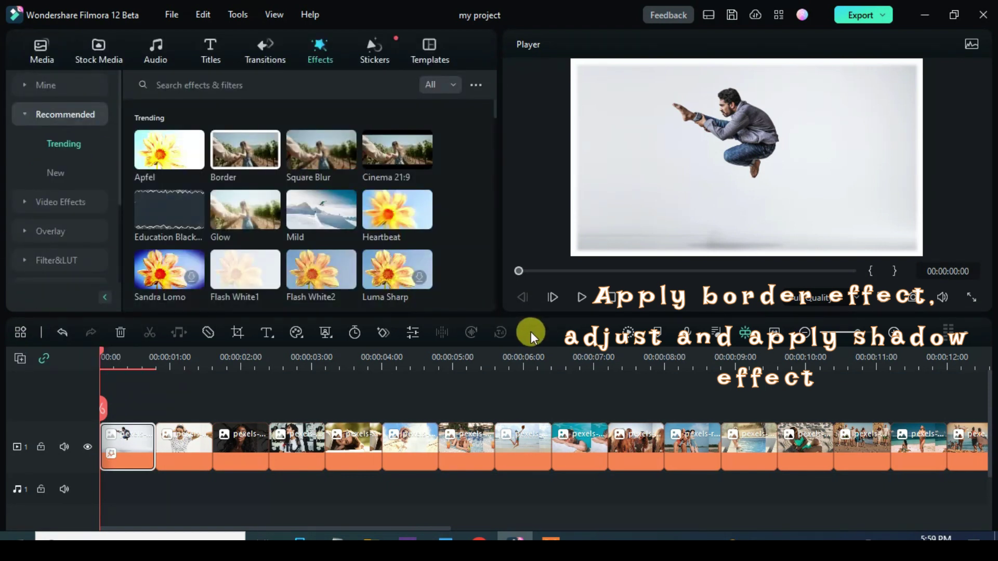
Copy the first clip's effects and paste them onto all the other image clips on the timeline
drag(534, 357, 476, 361)
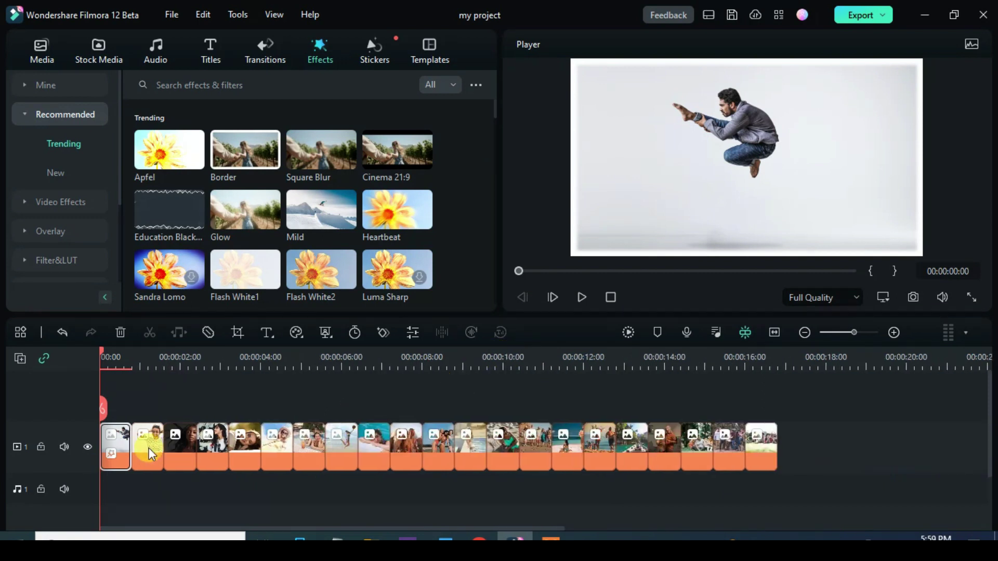
right_click(120, 447)
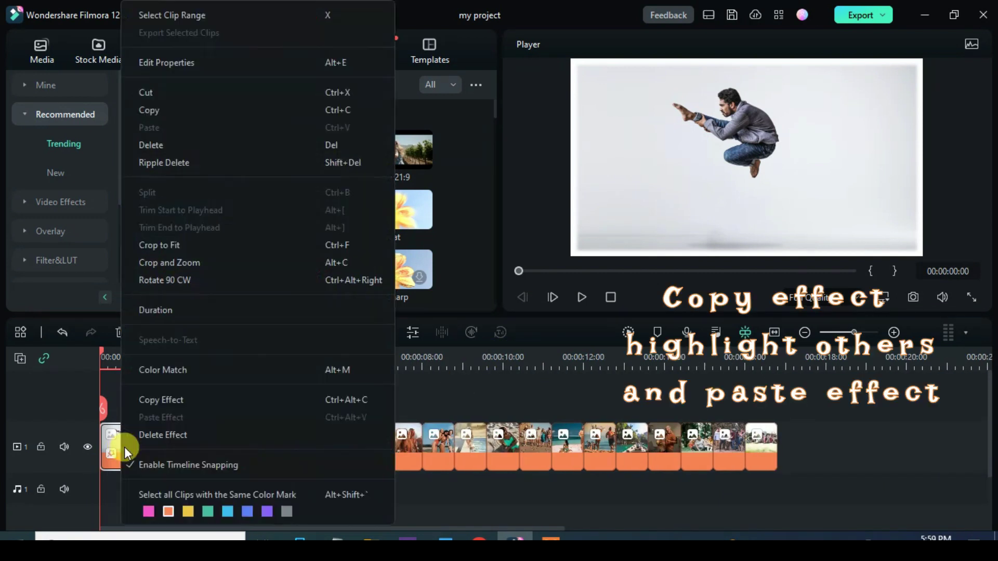
click(167, 400)
drag(153, 398, 772, 438)
right_click(763, 438)
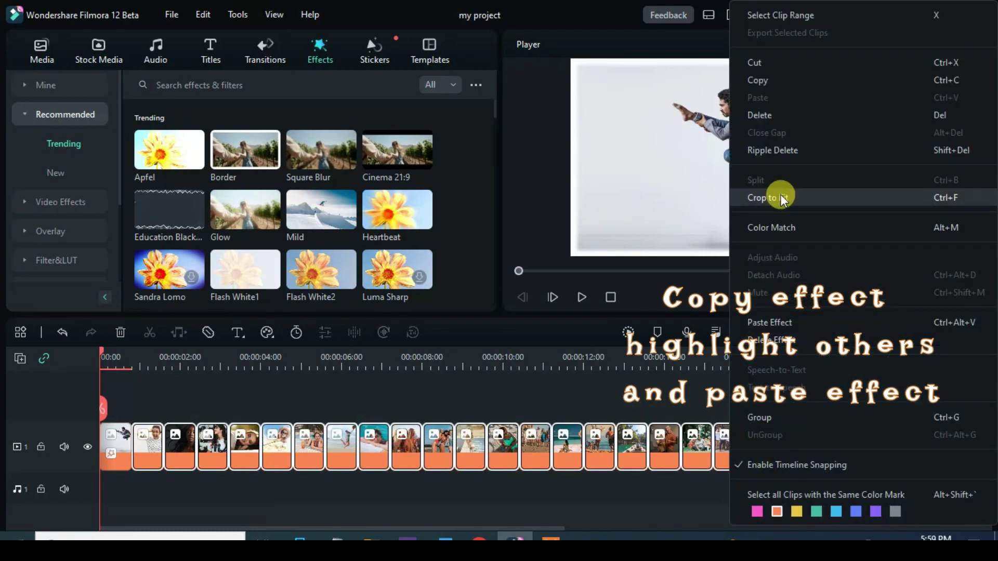
click(757, 322)
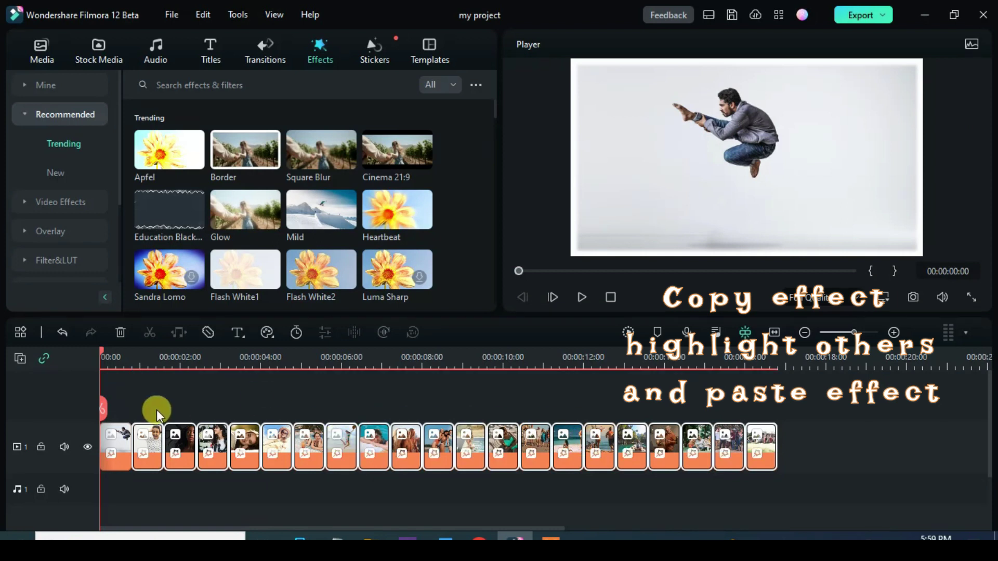
Scrub through the first few clips to check the pasted border, and return the playhead to the timeline start
drag(101, 353, 177, 387)
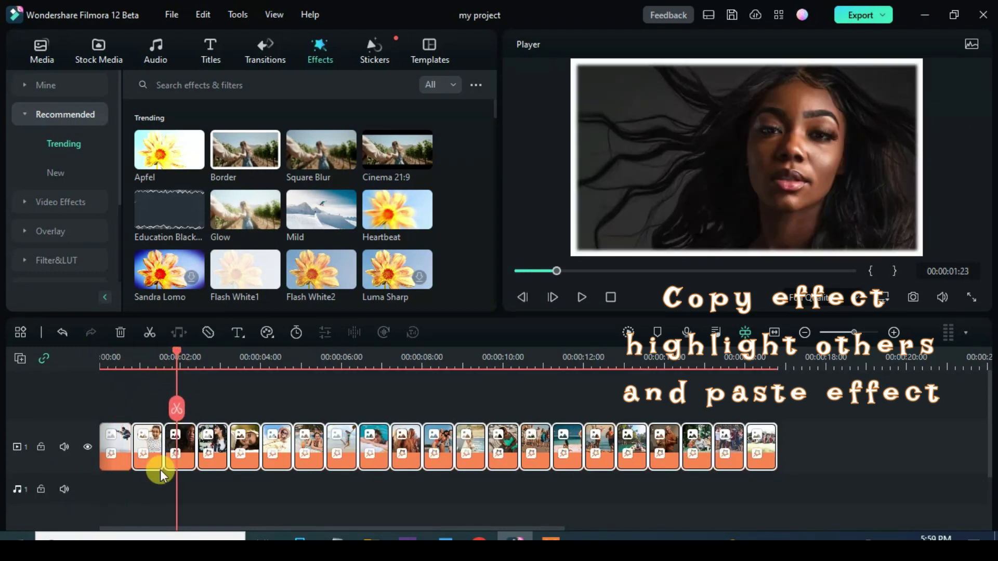
drag(176, 350, 207, 457)
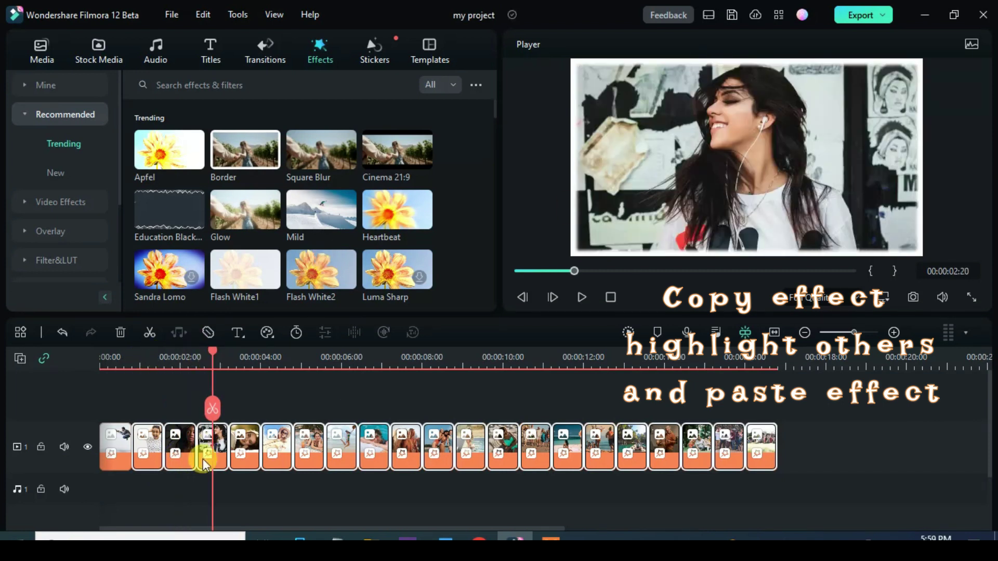
drag(194, 350, 169, 359)
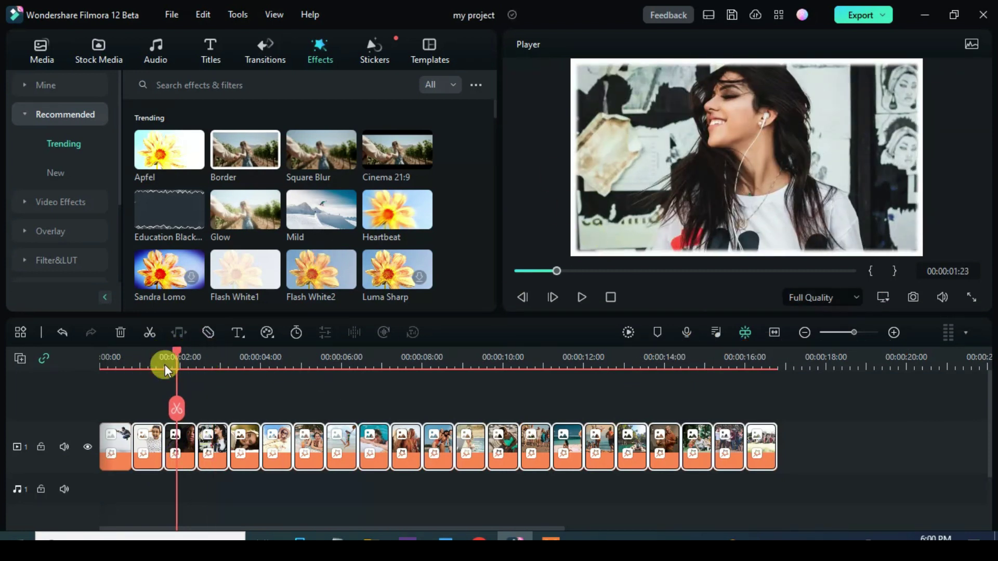
key(Home)
key(shift+z)
scroll(263, 356, up, 3)
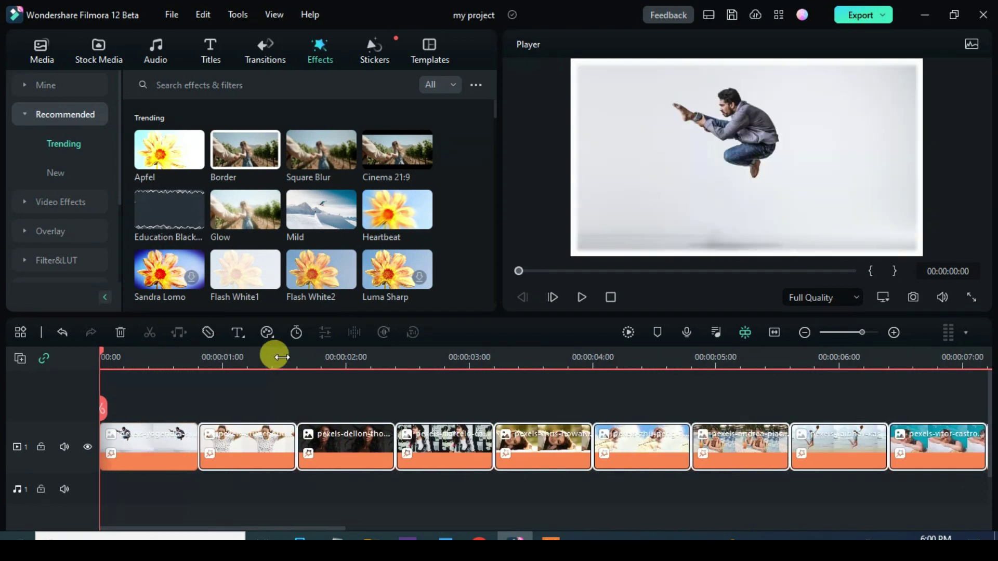
Add the favourite Topple transition between the first two clips and set its duration to 20 frames (00:00:00:20)
click(263, 61)
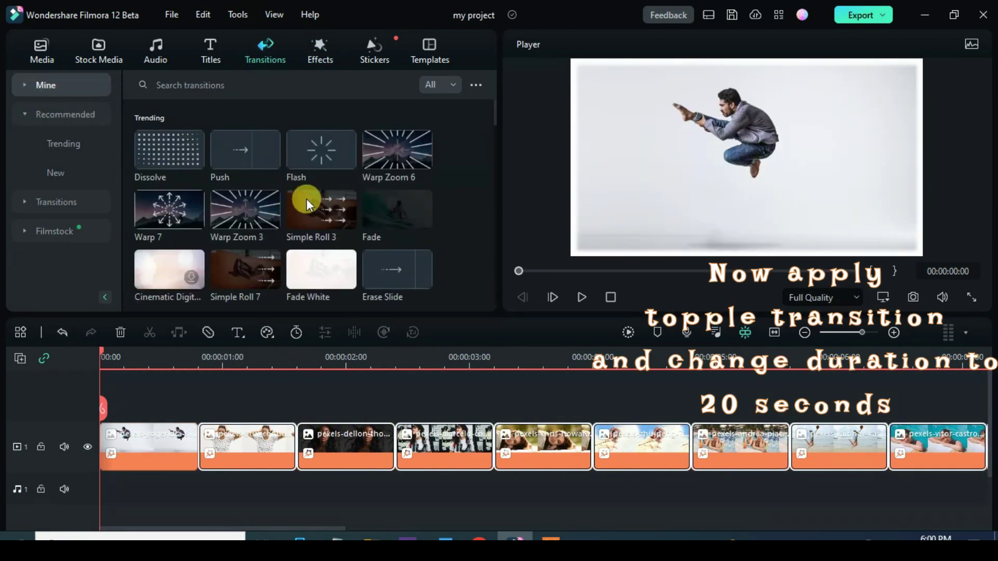
scroll(265, 171, down, 2)
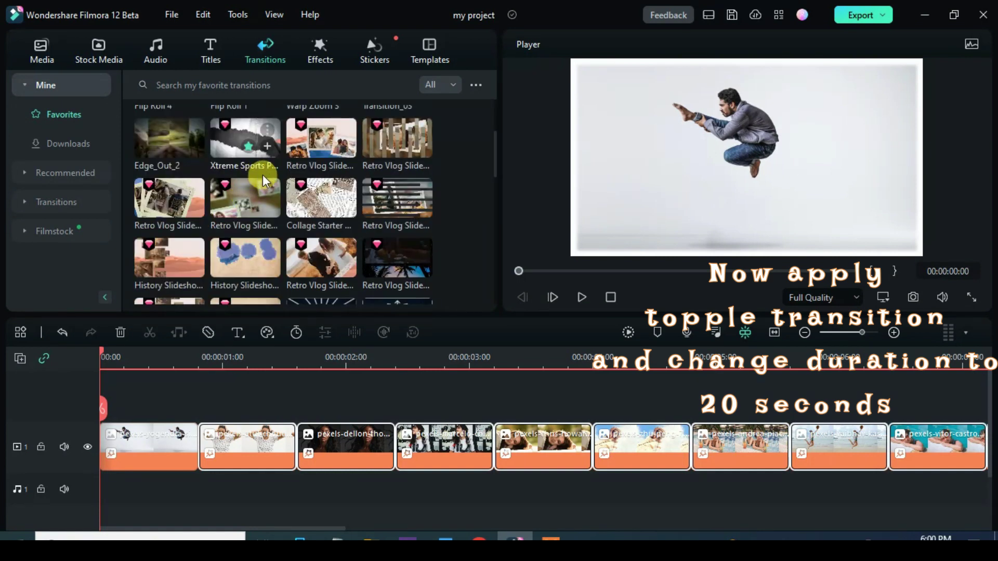
scroll(280, 180, down, 2)
scroll(275, 202, down, 1)
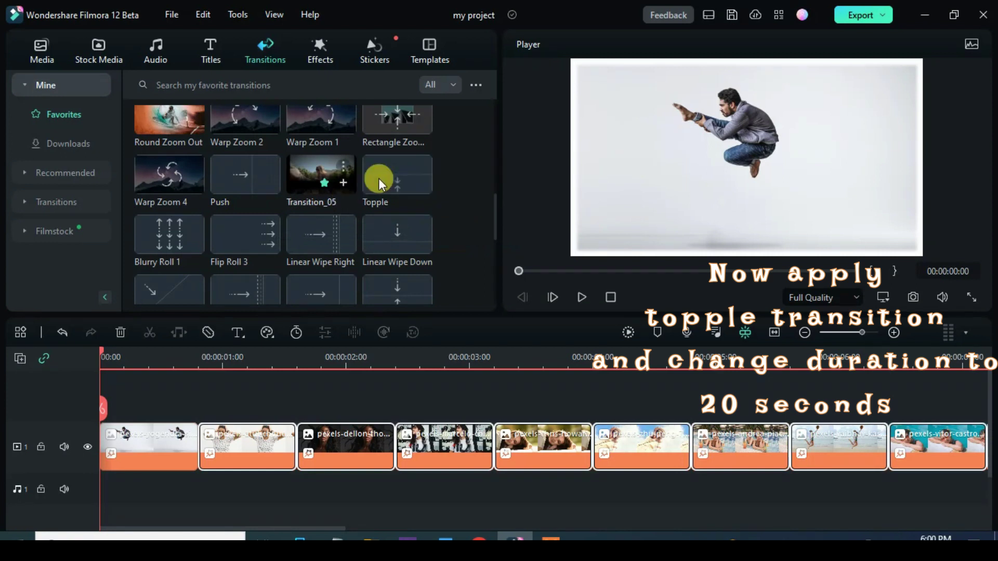
drag(385, 172, 208, 435)
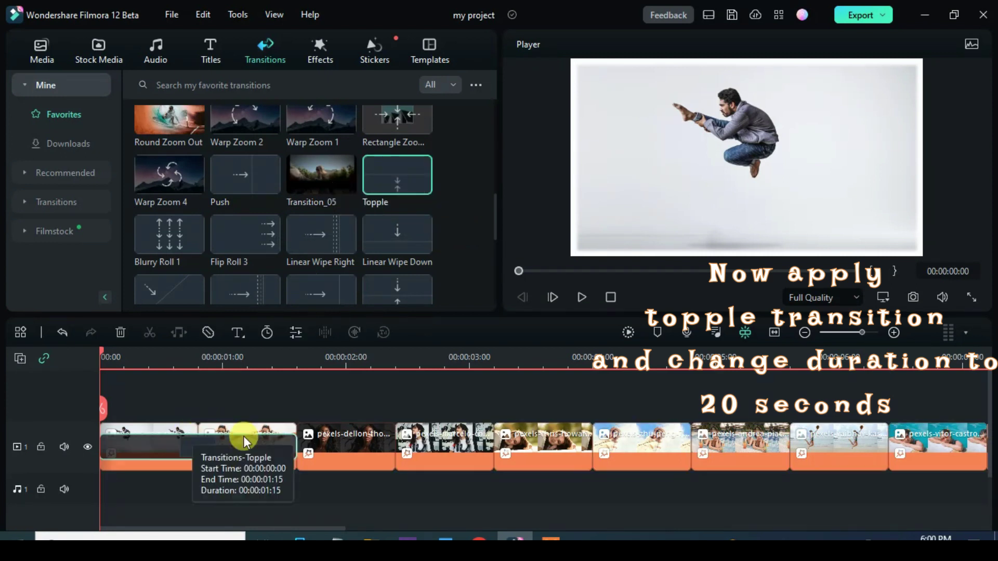
double_click(247, 448)
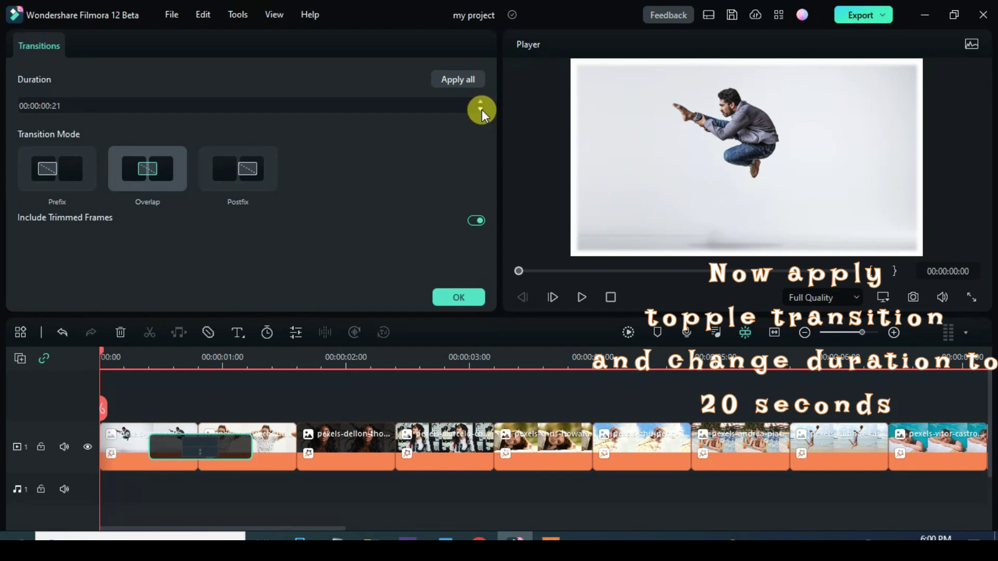
click(448, 295)
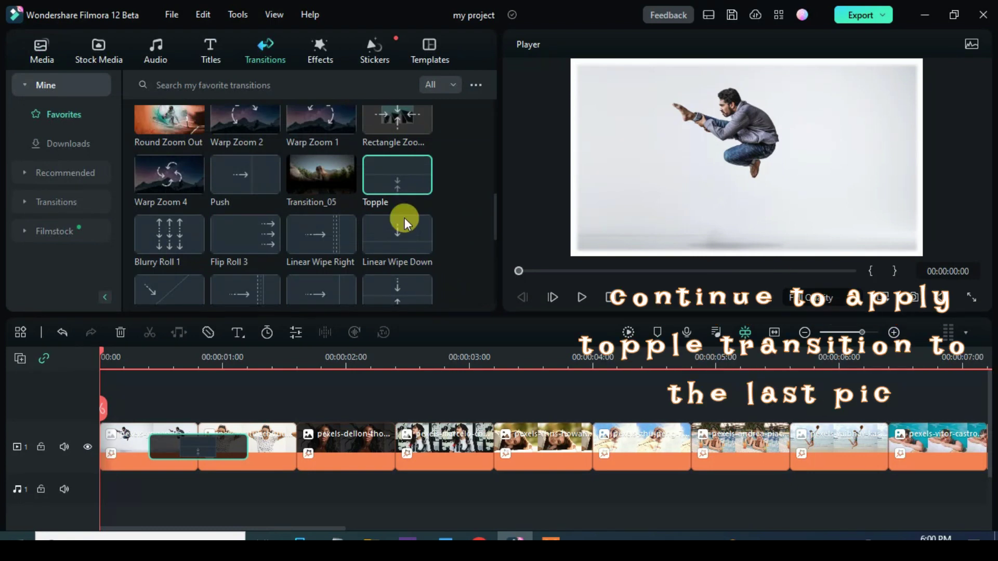
Add the Topple transition at each cut from the second image clip through the seventh
drag(370, 192, 301, 444)
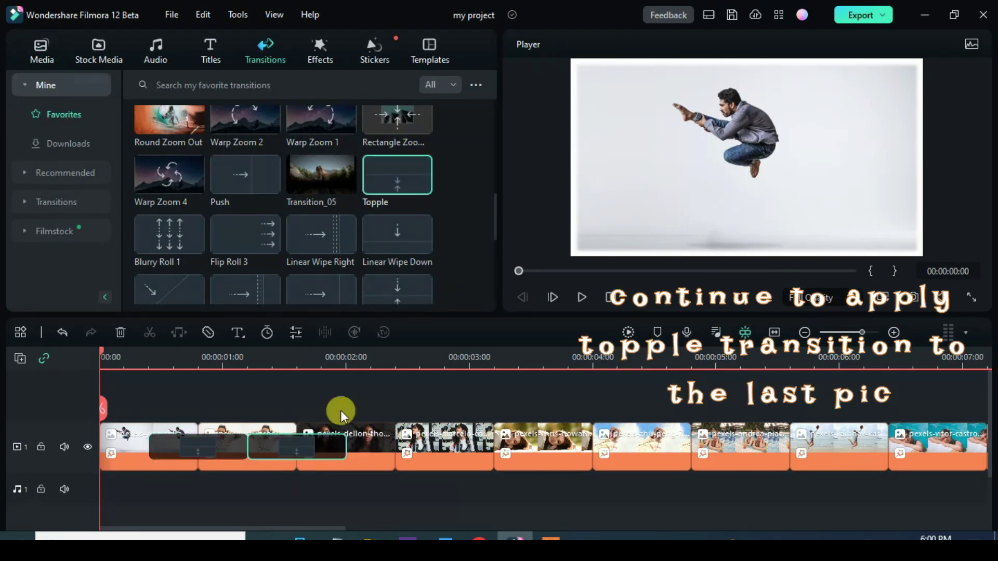
drag(382, 177, 383, 443)
drag(392, 189, 492, 450)
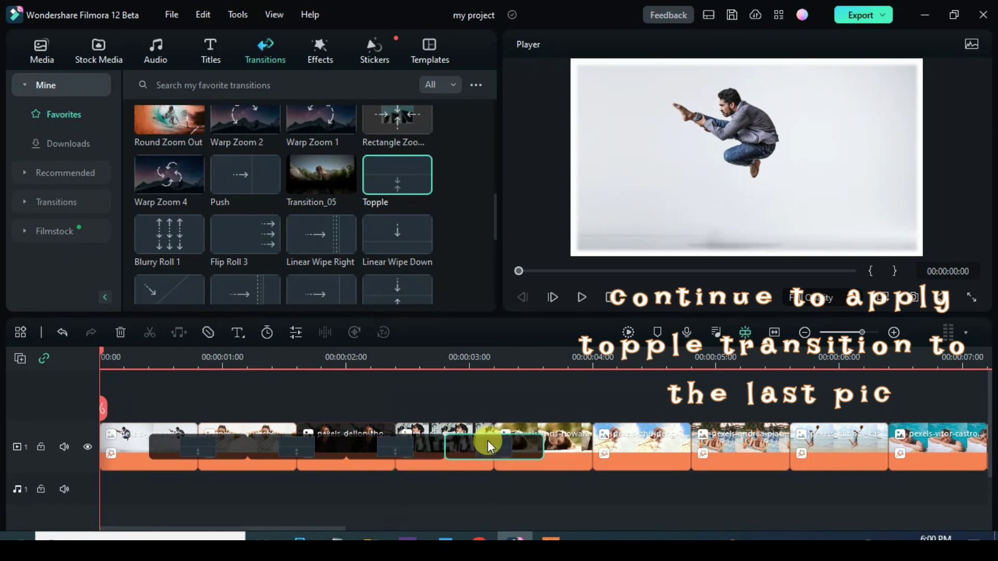
drag(401, 189, 590, 456)
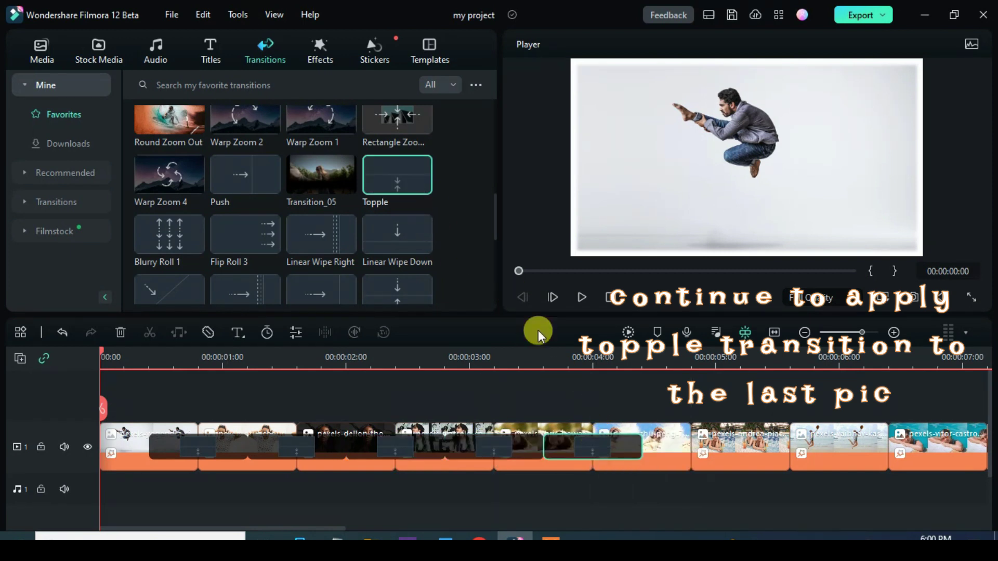
drag(397, 179, 672, 442)
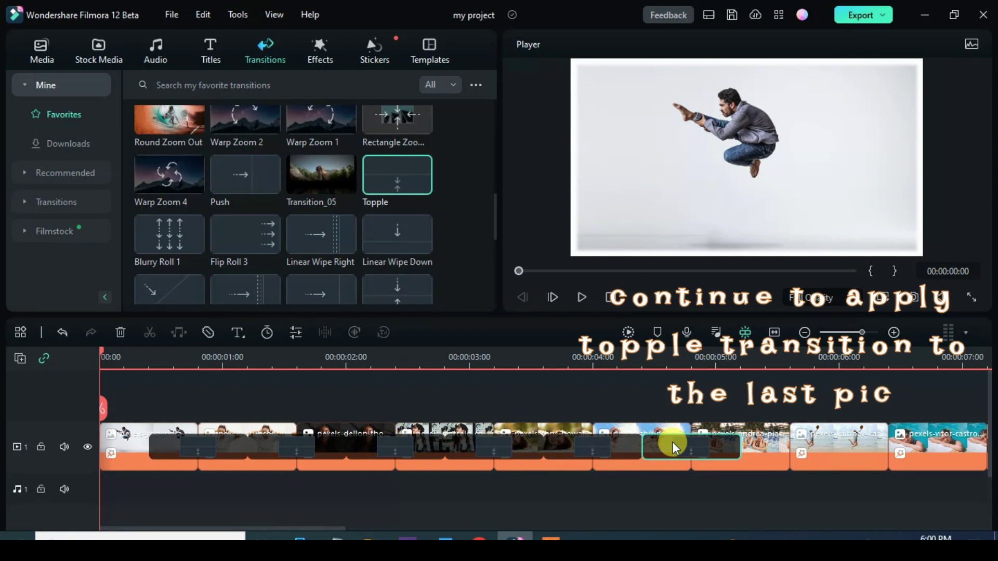
Continue adding the Topple transition at every remaining cut from the seventh image clip up to the last picture
drag(301, 530, 446, 528)
drag(397, 177, 385, 460)
drag(376, 529, 457, 530)
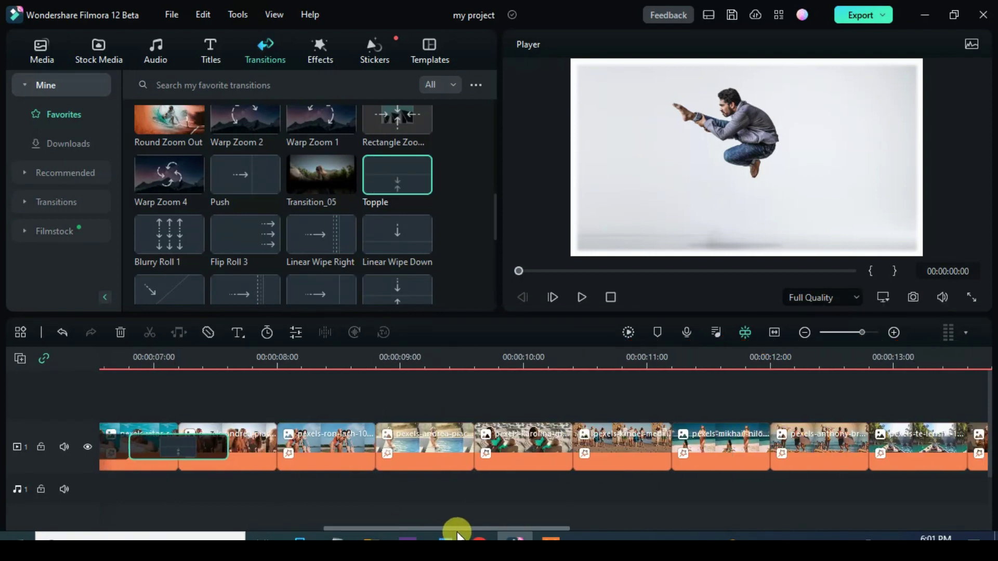
drag(385, 166, 556, 453)
drag(421, 528, 525, 529)
drag(393, 197, 318, 434)
drag(383, 170, 679, 451)
drag(599, 533, 672, 526)
drag(382, 172, 499, 442)
drag(387, 174, 595, 448)
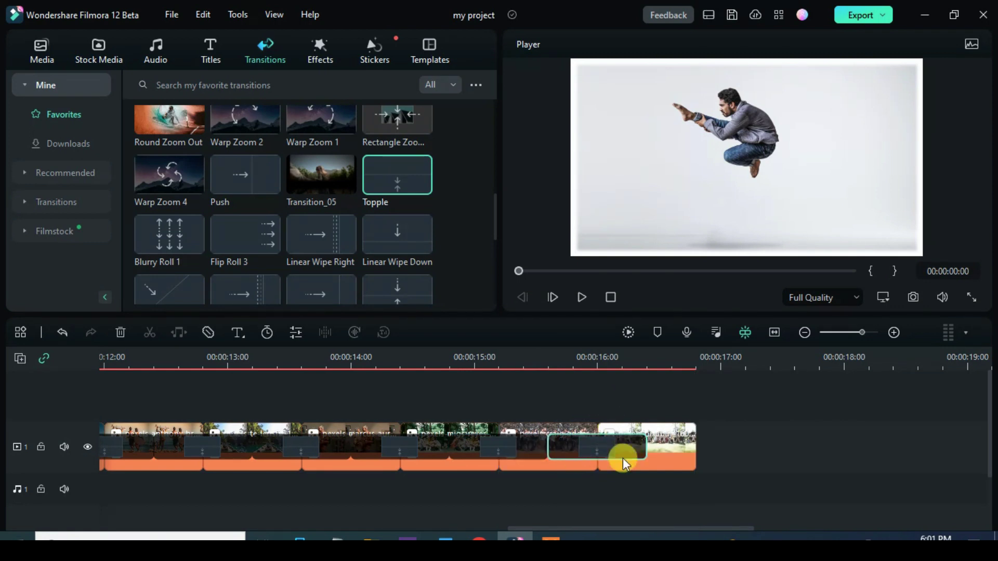
Extend the last picture clip so that it ends at about 00:00:21:09
click(666, 441)
drag(691, 452, 956, 448)
drag(617, 531, 649, 530)
drag(671, 441, 969, 441)
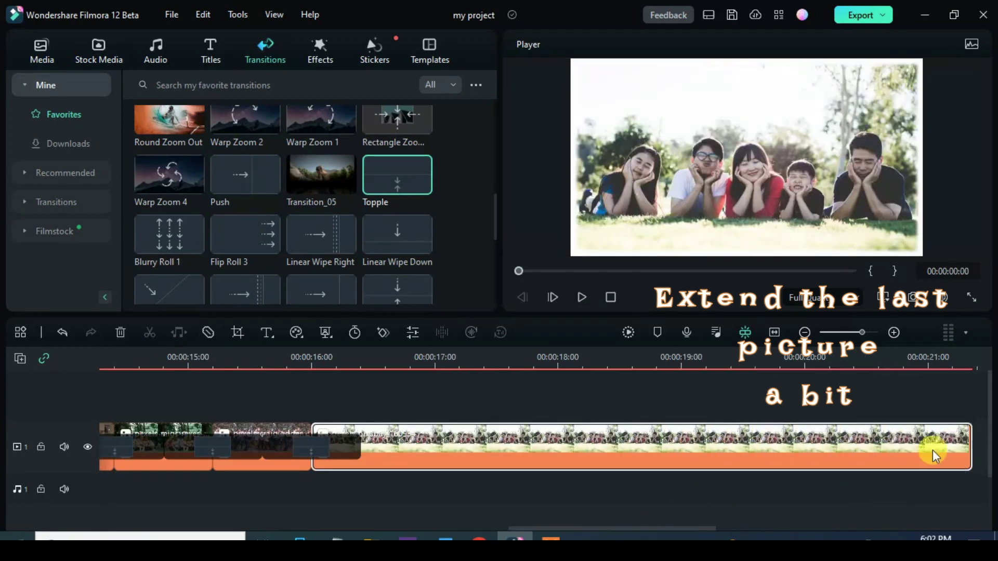
Fit the whole timeline in view, render the preview and play the slideshow through to its end
click(774, 332)
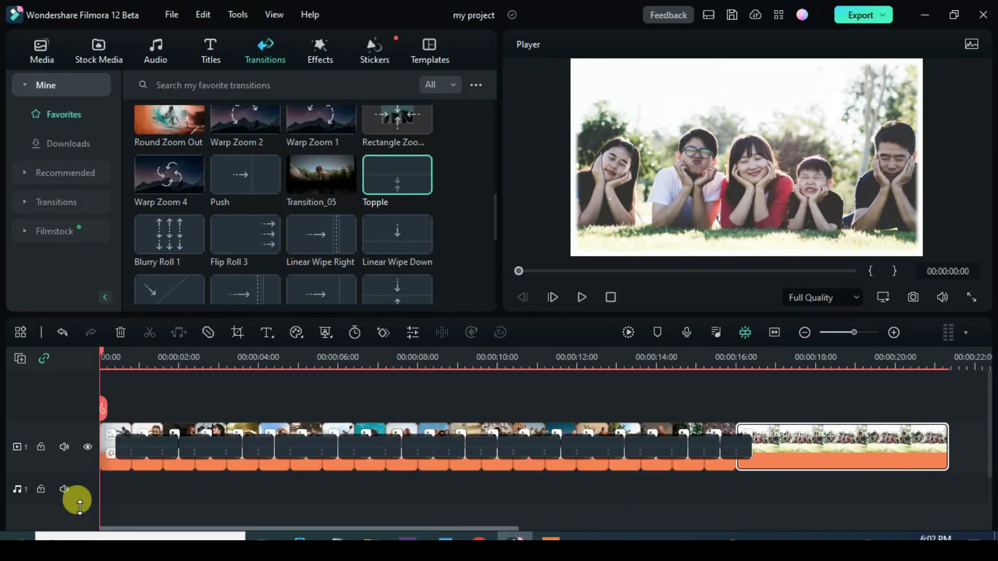
click(625, 331)
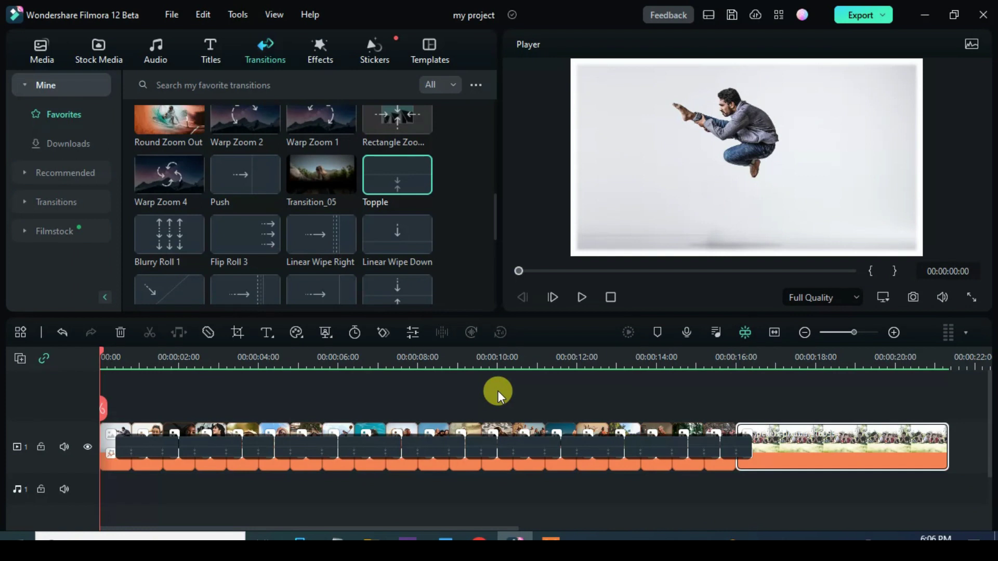
click(580, 297)
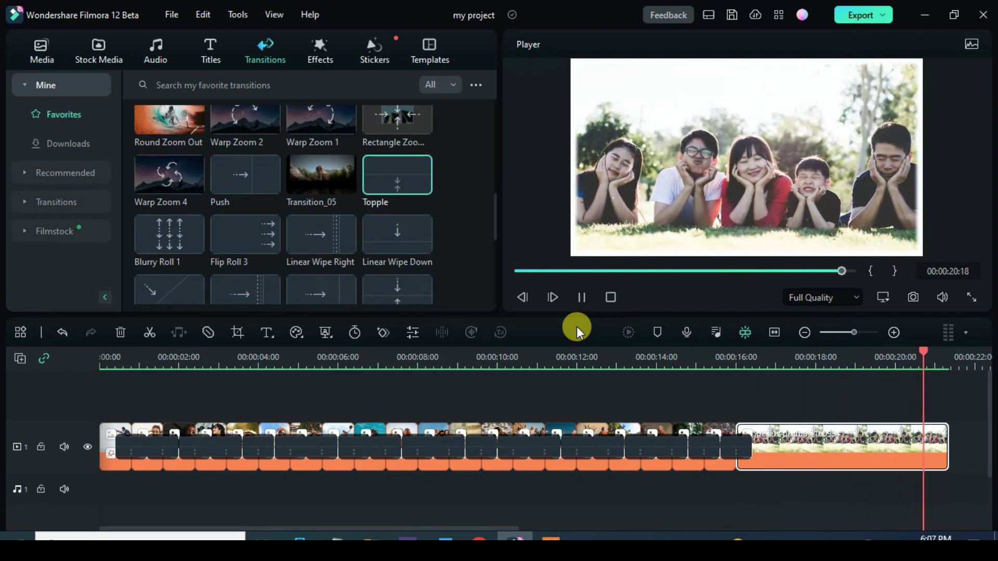
click(489, 394)
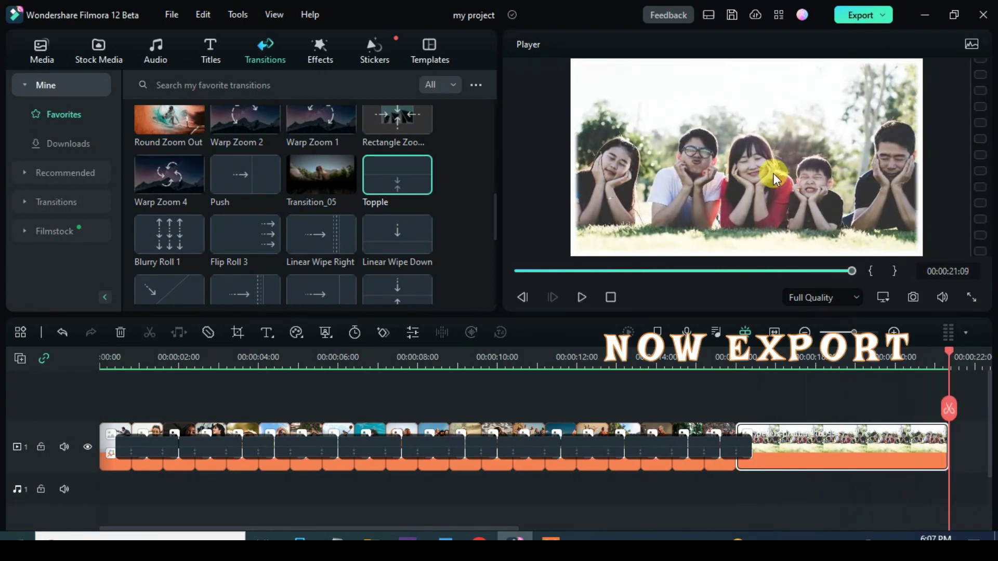
Export the slideshow and delete all clips and transitions from the timeline
click(851, 17)
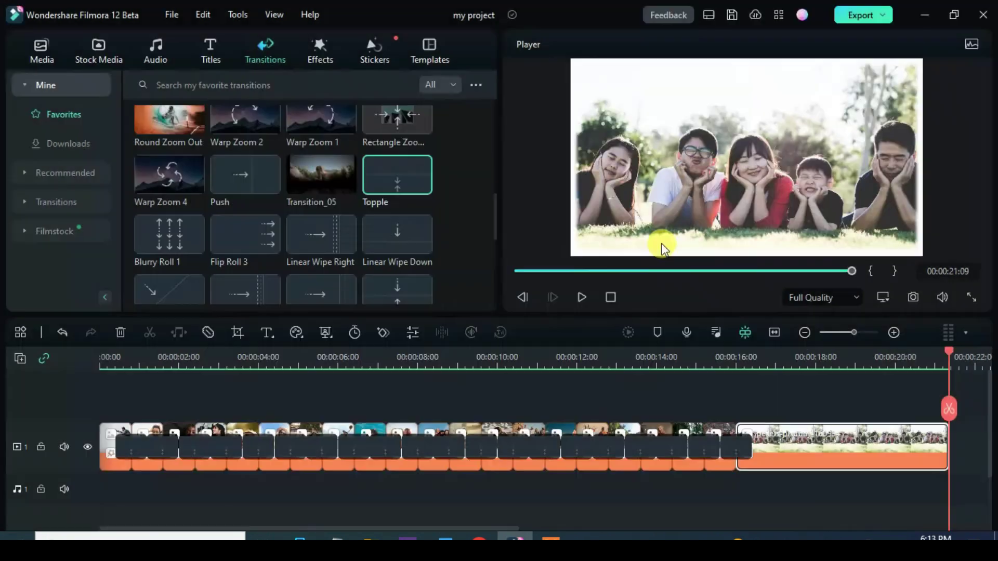
drag(114, 385, 941, 495)
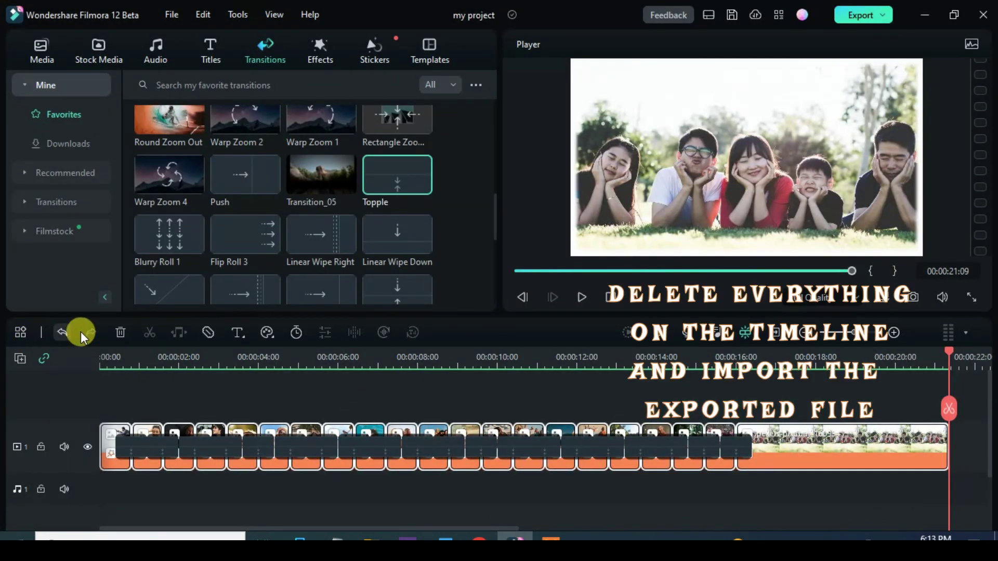
click(120, 332)
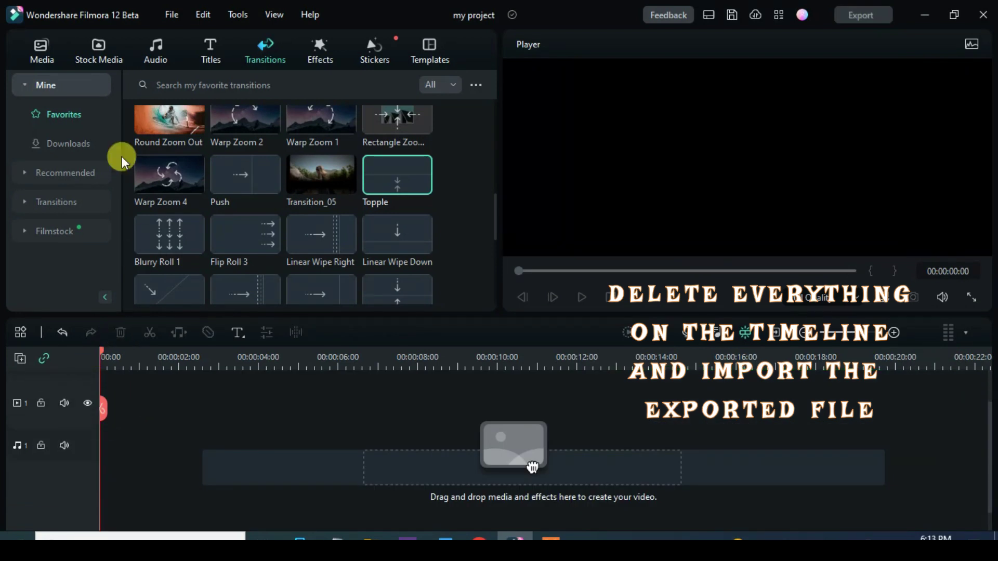
Import the exported "my project" video and place it at the start of video track 1
click(35, 52)
click(139, 89)
click(164, 103)
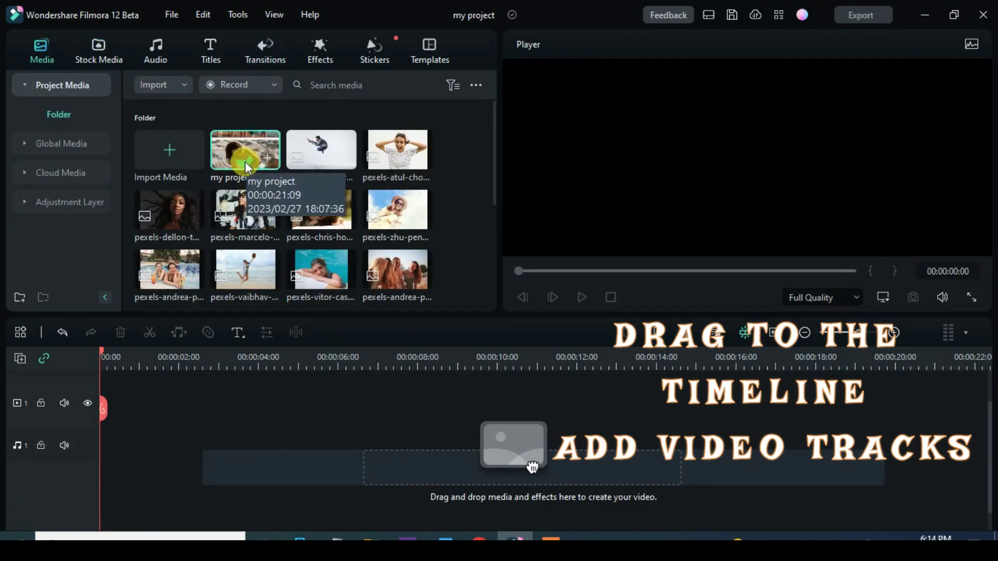
drag(245, 161, 280, 408)
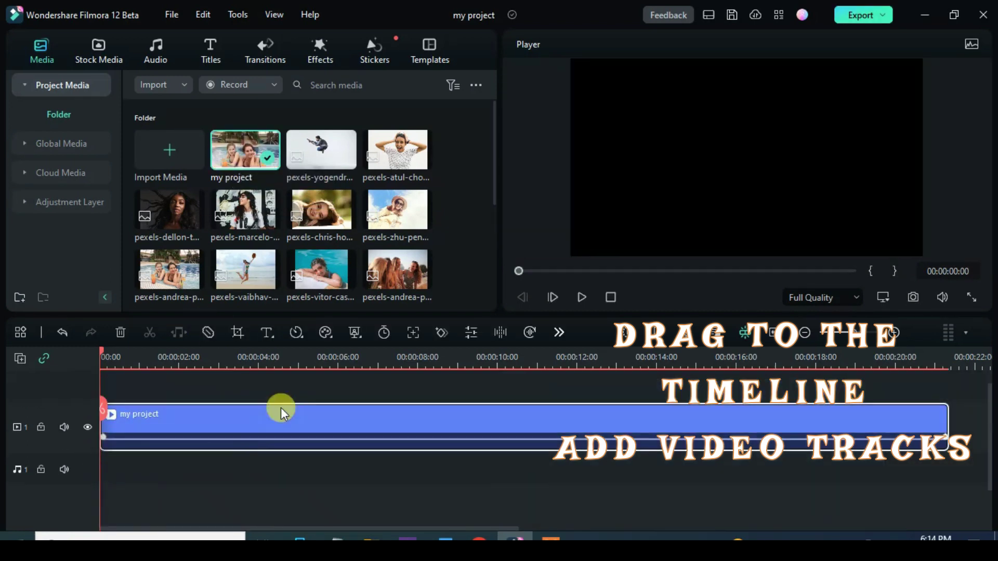
Add three empty video tracks above the slideshow video
right_click(23, 364)
click(55, 384)
right_click(34, 371)
click(43, 379)
click(19, 357)
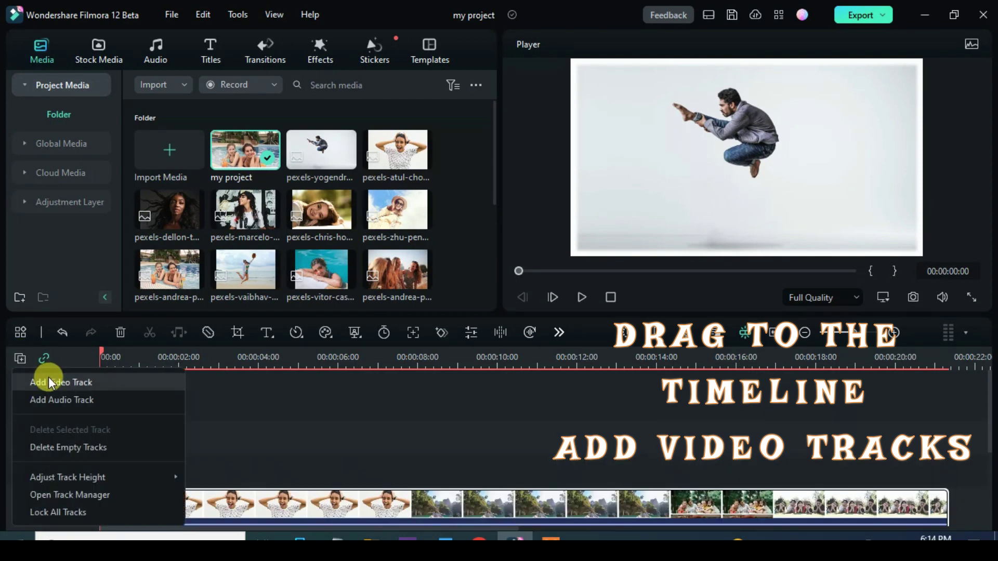
click(47, 382)
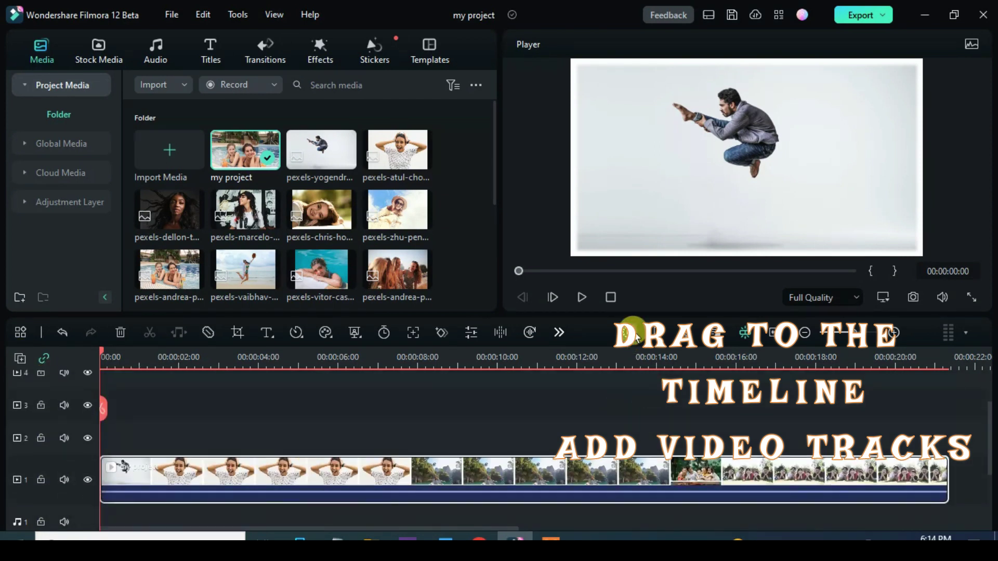
Play the imported slideshow video to check it, and return the playhead to the start
click(582, 297)
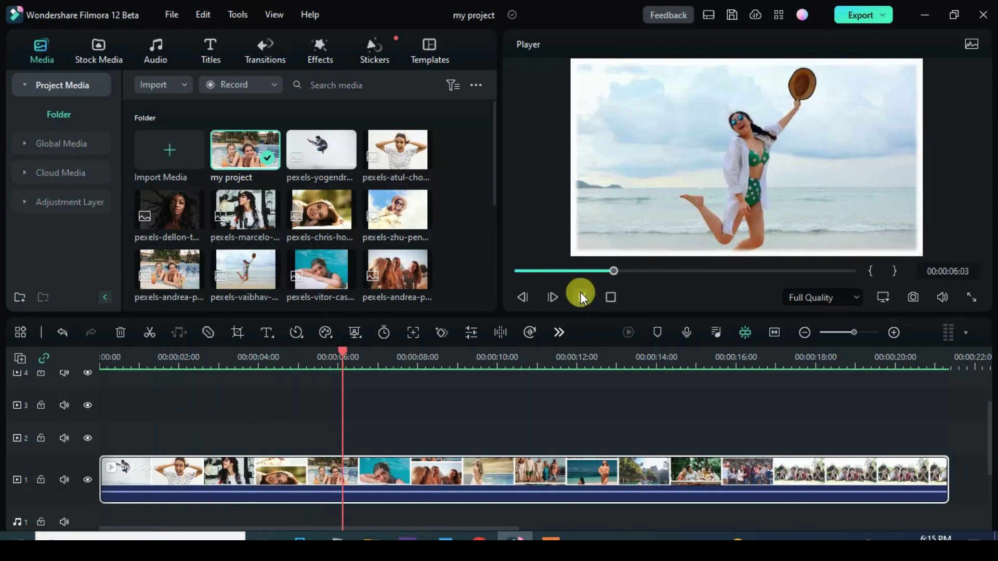
click(516, 271)
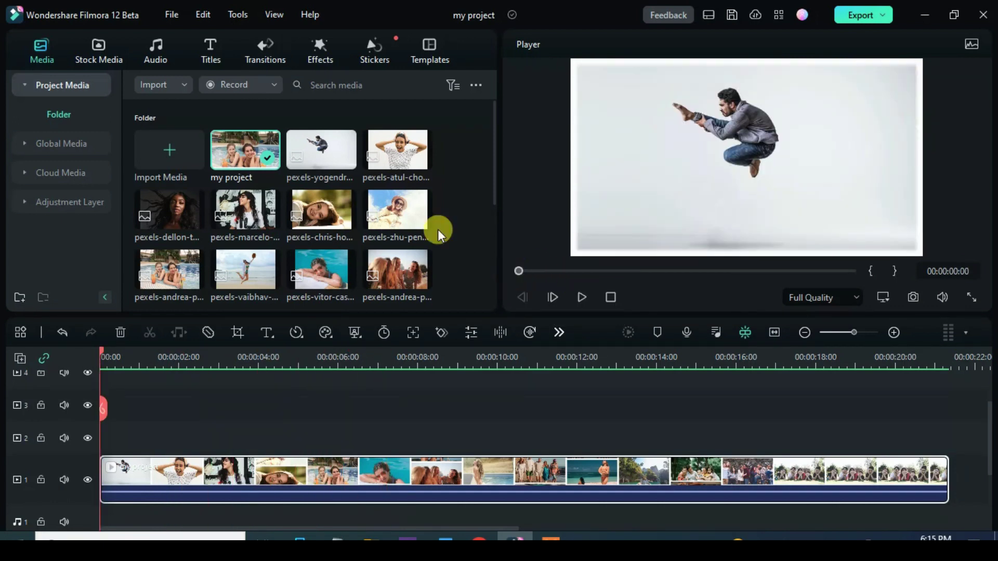
Add the trending Apfel effect on video track 2 and extend it over the full length of the slideshow video
click(316, 54)
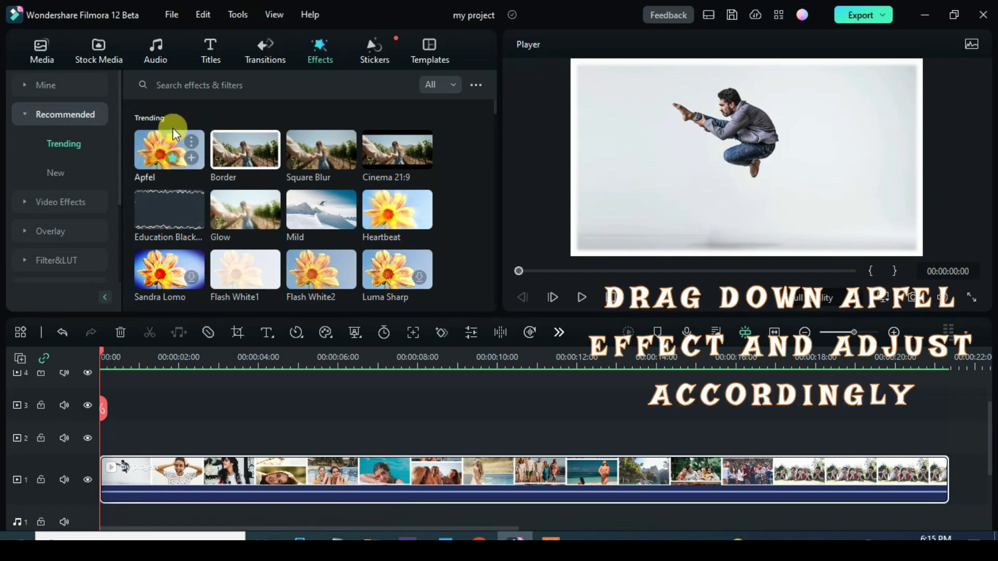
drag(149, 144, 149, 441)
drag(296, 436, 949, 456)
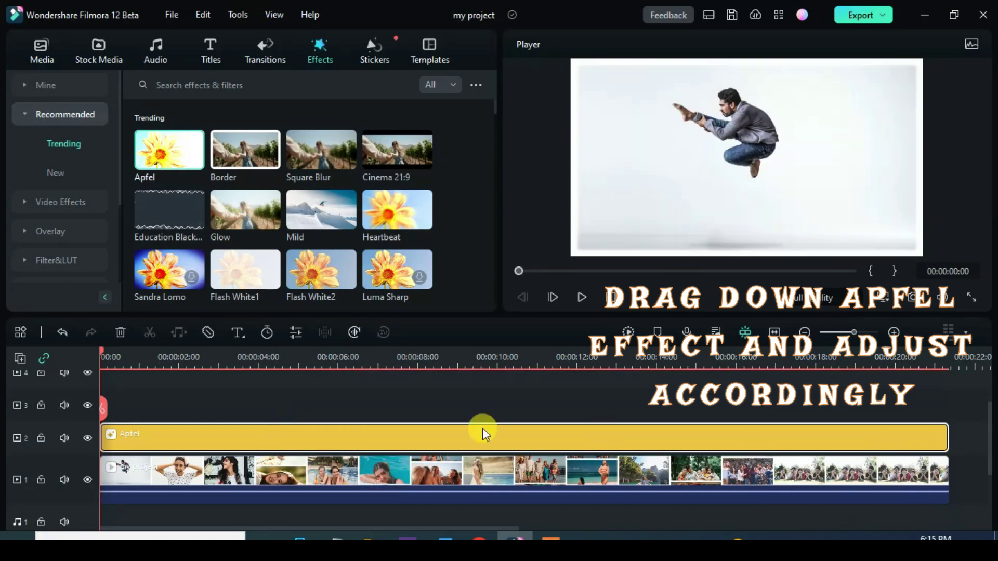
Set the Apfel effect's opacity to 50
double_click(450, 444)
click(460, 154)
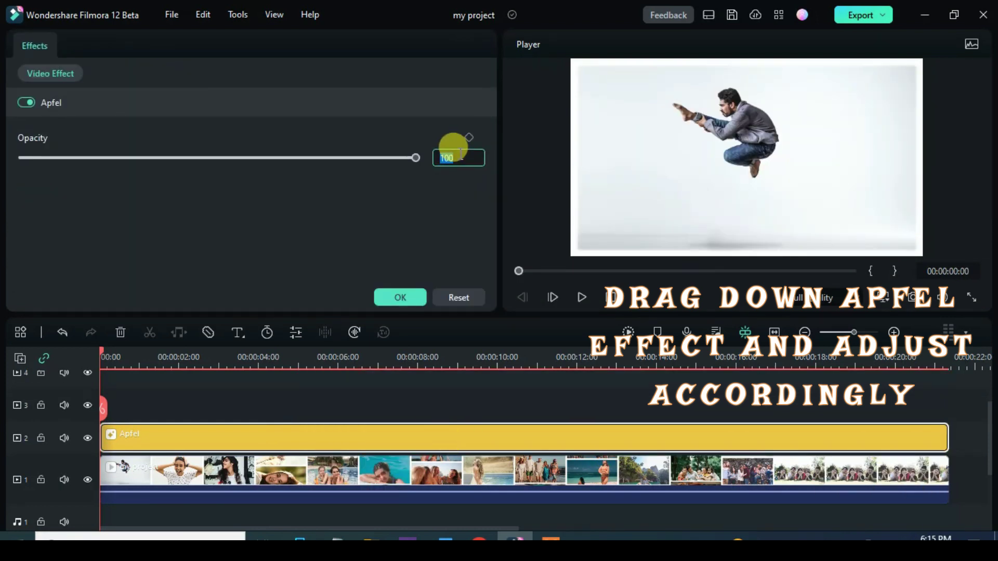
key(Return)
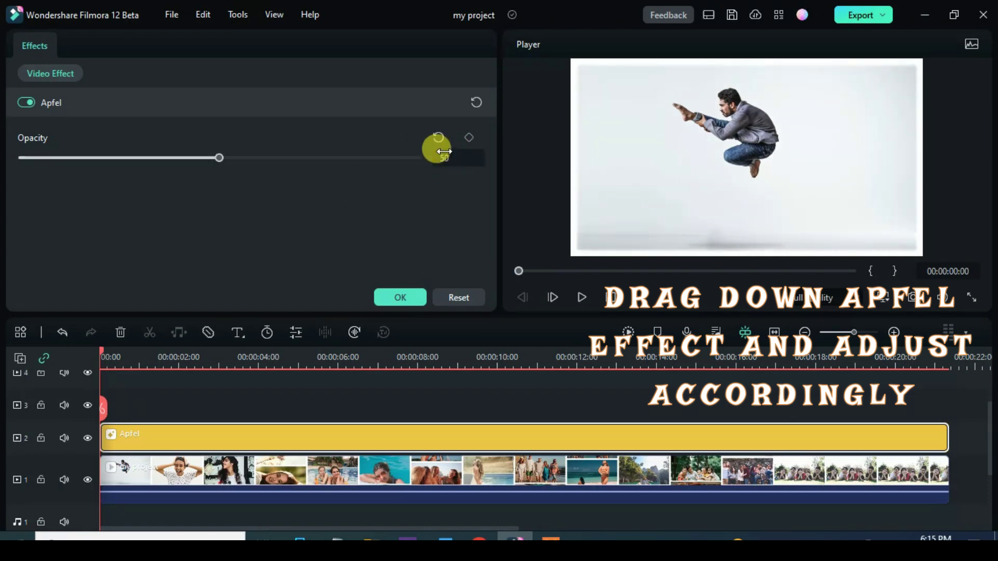
click(401, 298)
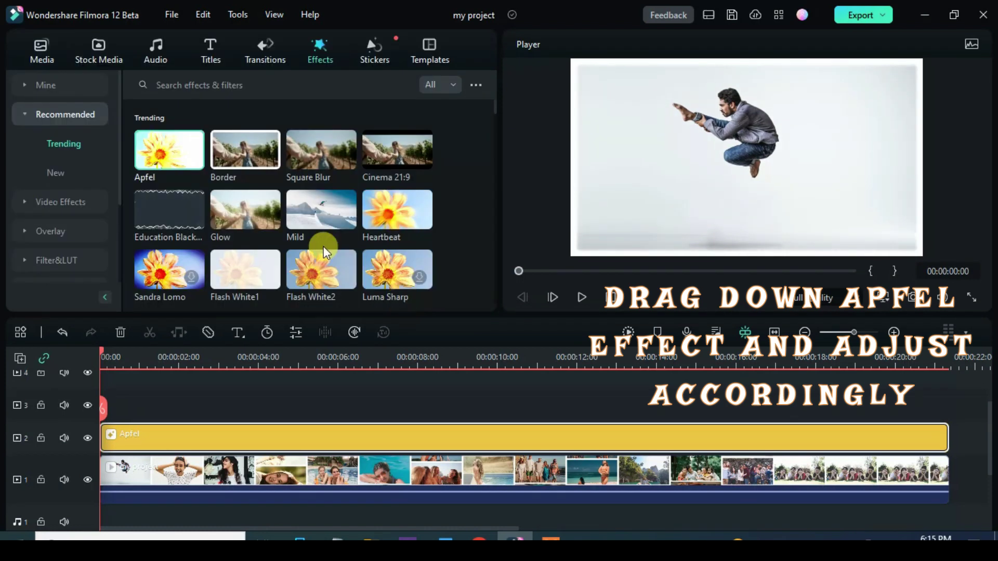
Add the favourite Watercolor Frame Overlay 01 effect on video track 3 and extend it over the slideshow's full length
click(55, 89)
scroll(248, 170, down, 5)
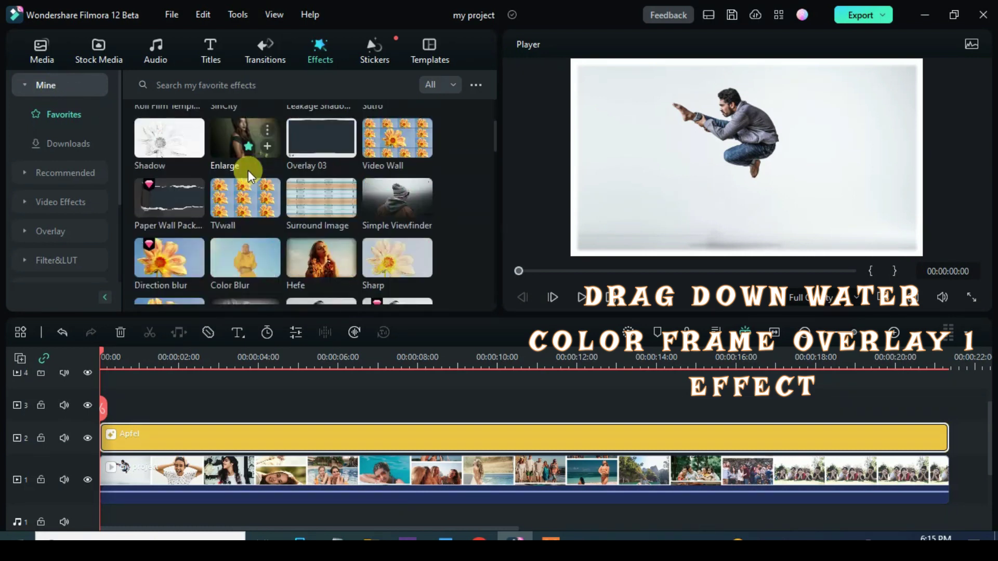
scroll(248, 170, down, 6)
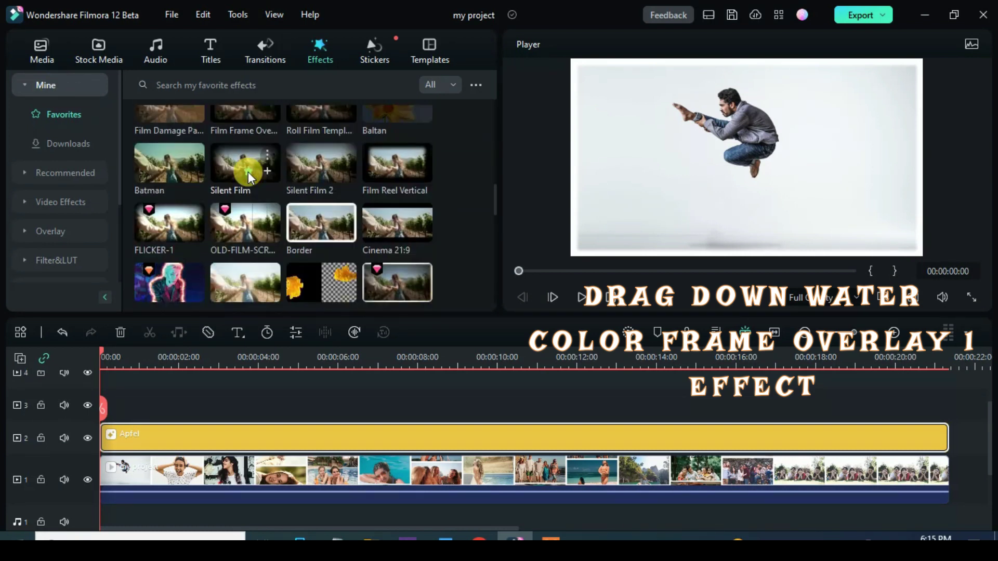
scroll(247, 172, down, 6)
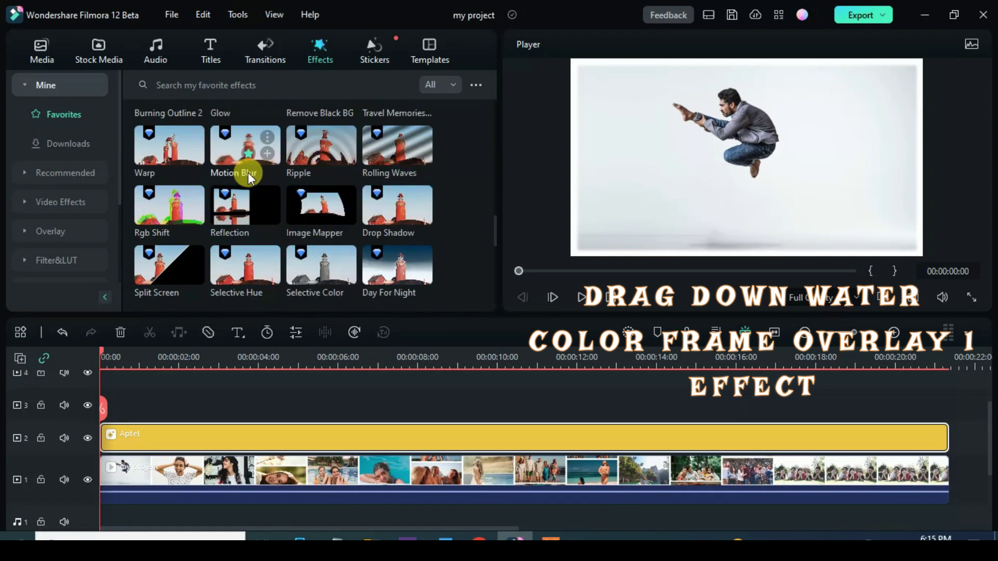
scroll(248, 178, down, 1)
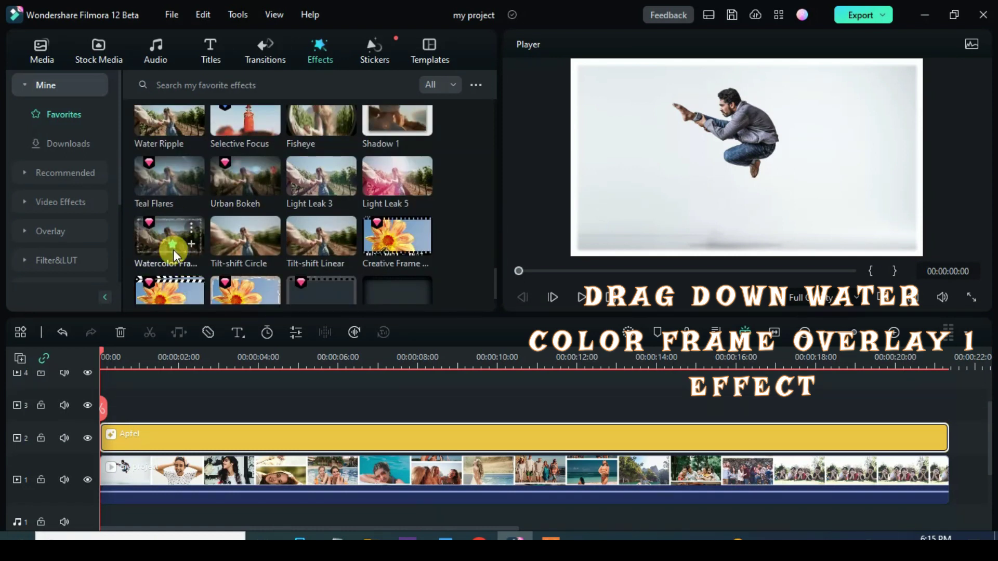
drag(132, 402, 117, 420)
drag(298, 408, 947, 410)
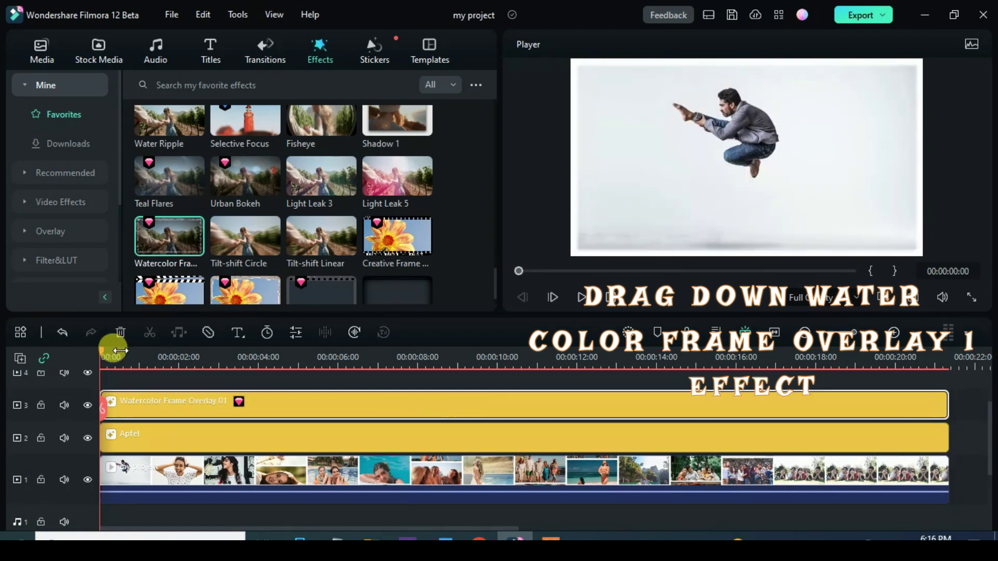
Preview the frame at 00:00:03:11 and set the Watercolor Frame Overlay 01 opacity to 60
drag(103, 357, 236, 385)
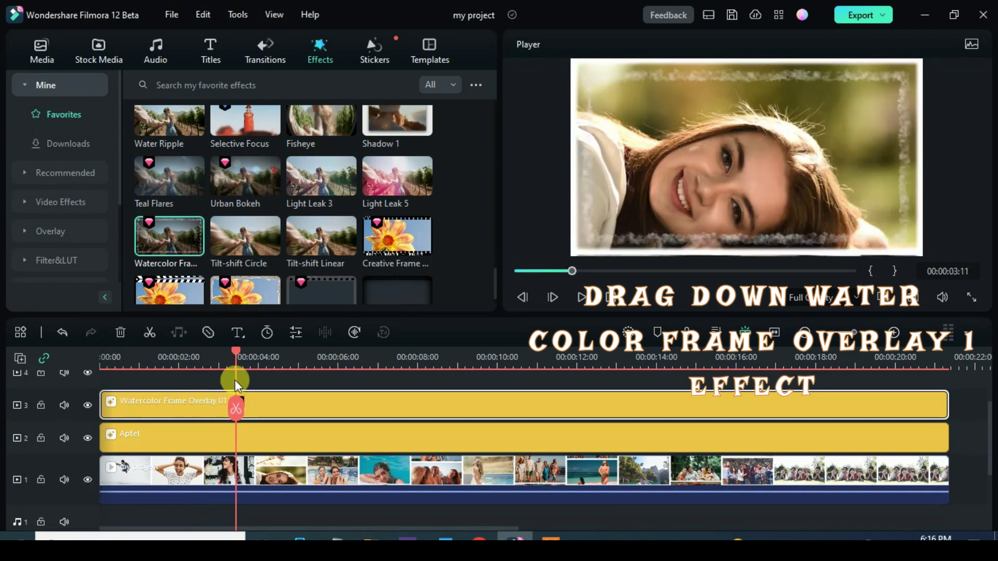
double_click(283, 406)
click(460, 157)
text(70)
key(Return)
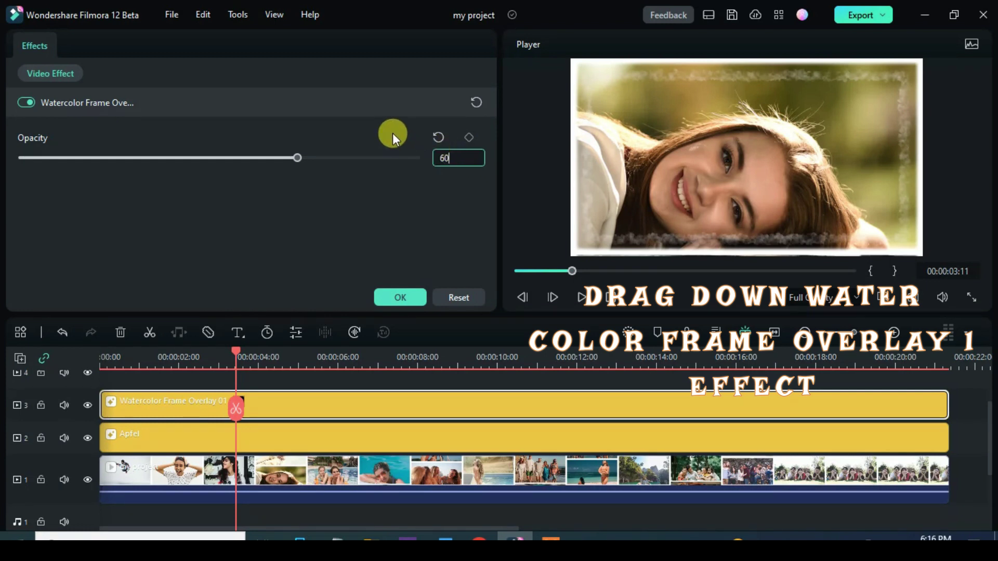
click(397, 299)
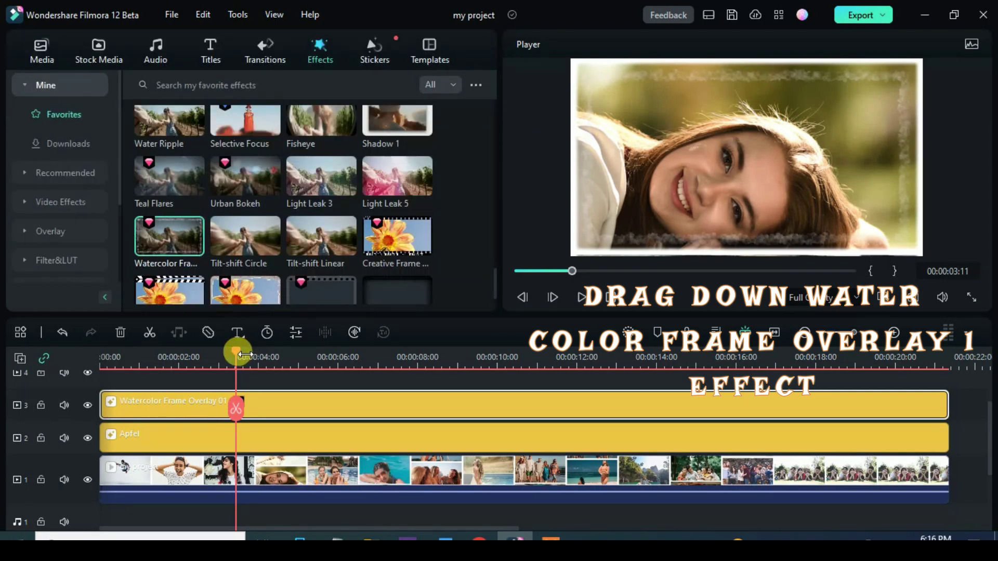
Add the Filmstock solid black colour on video track 4 from the slideshow's start and extend it over the full length
click(520, 269)
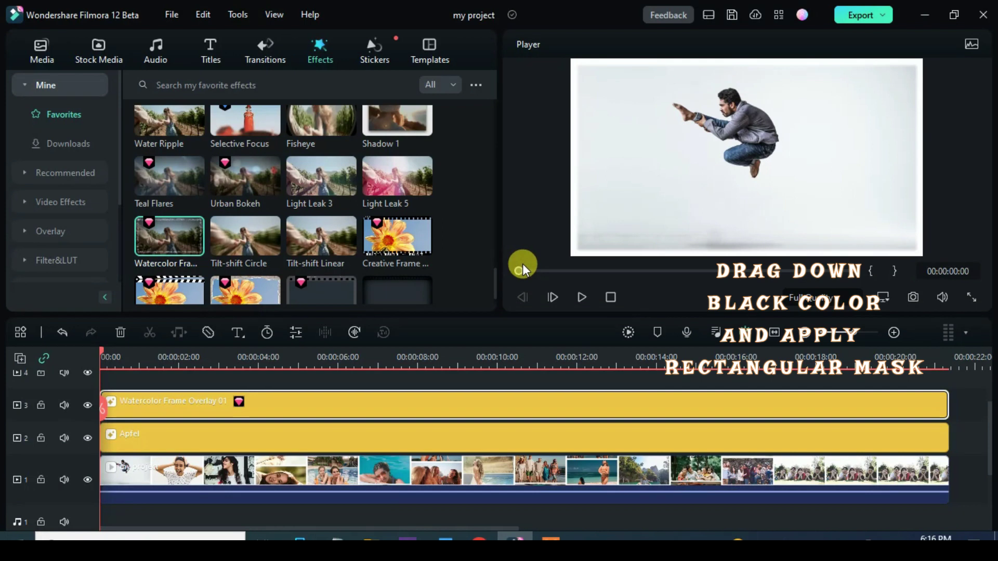
click(99, 56)
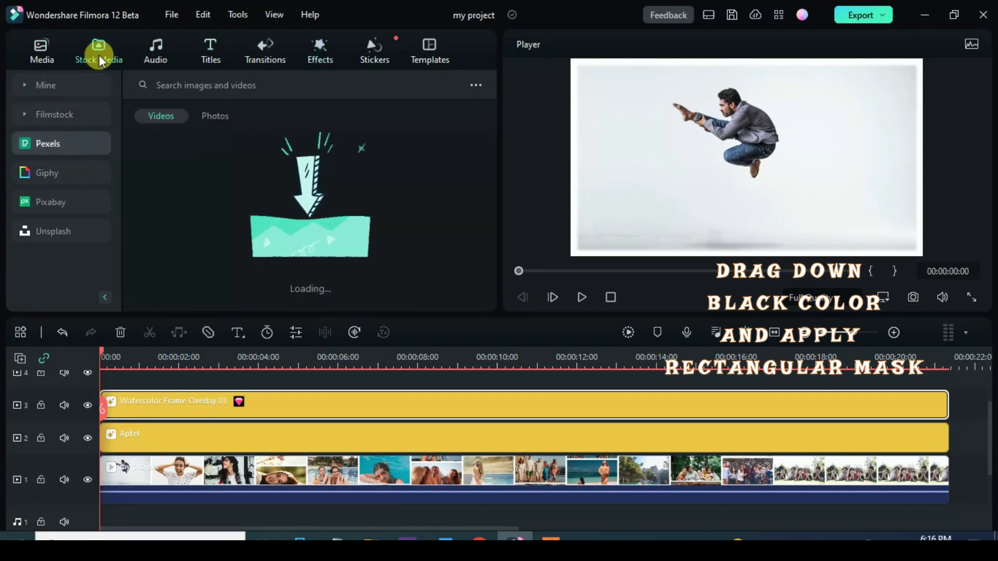
click(50, 113)
click(64, 145)
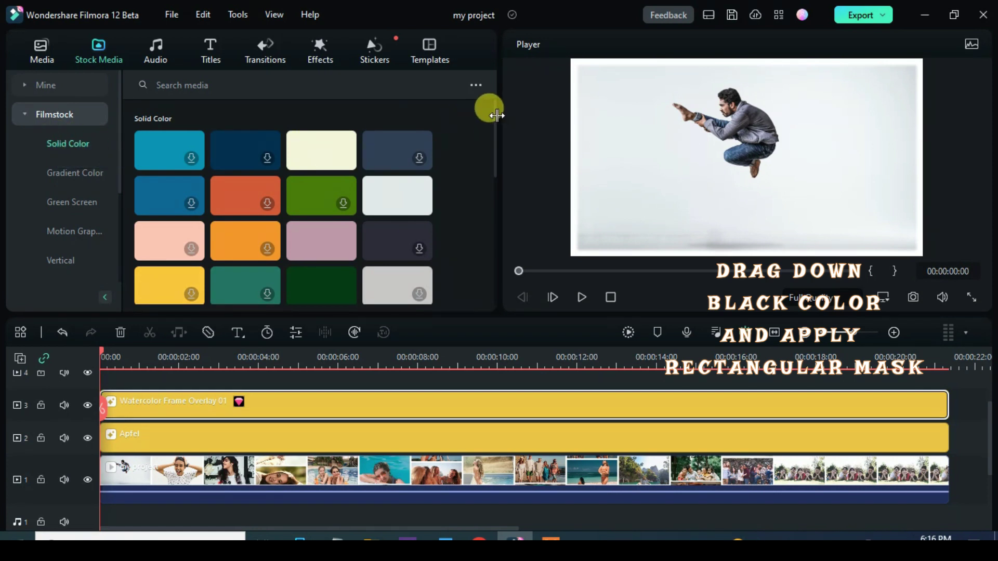
drag(497, 113, 497, 258)
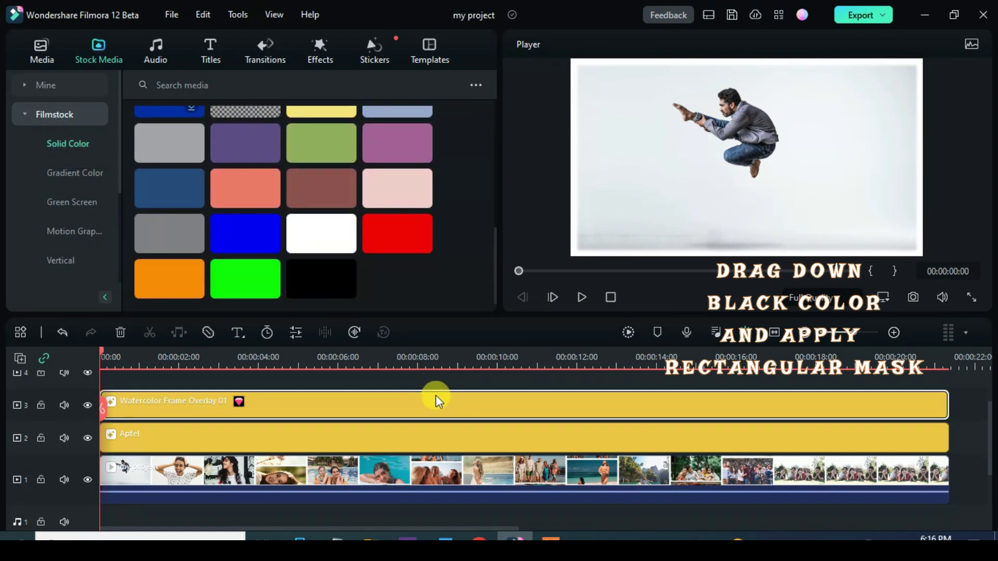
scroll(435, 394, up, 1)
drag(305, 270, 140, 415)
drag(291, 414, 932, 416)
Apply an inverted rectangle mask to the black colour clip and set the mask's scale to 96%
double_click(319, 415)
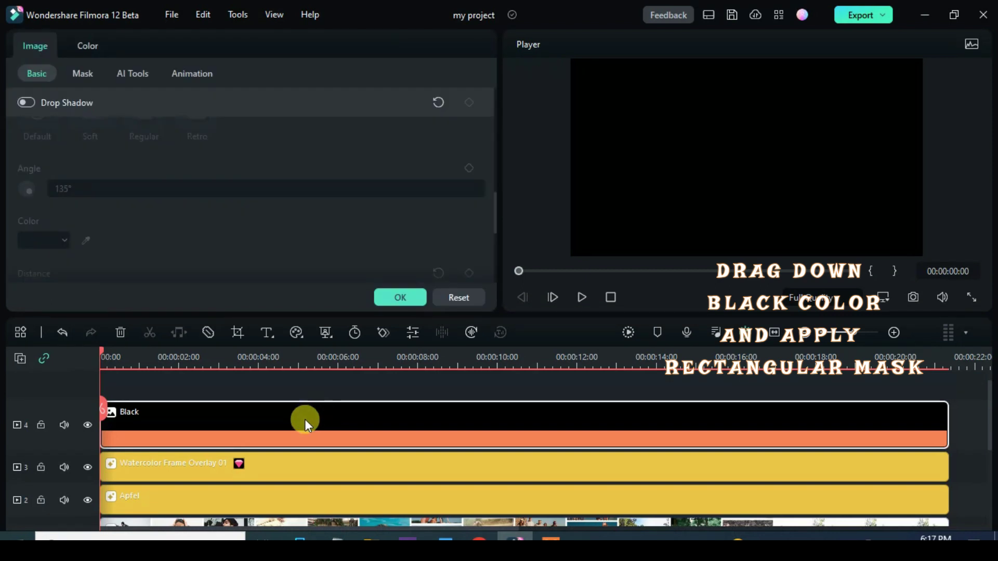
click(87, 73)
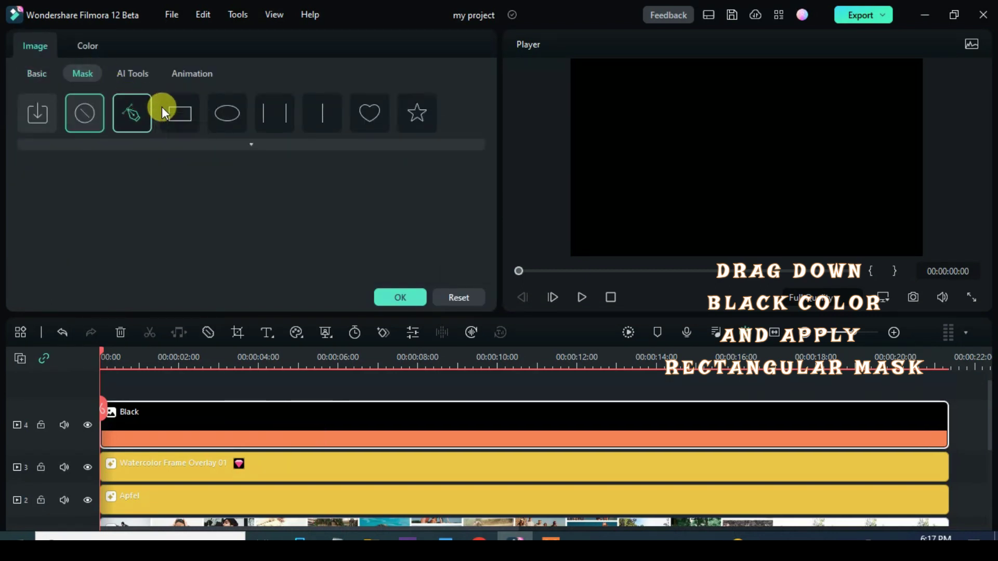
click(180, 104)
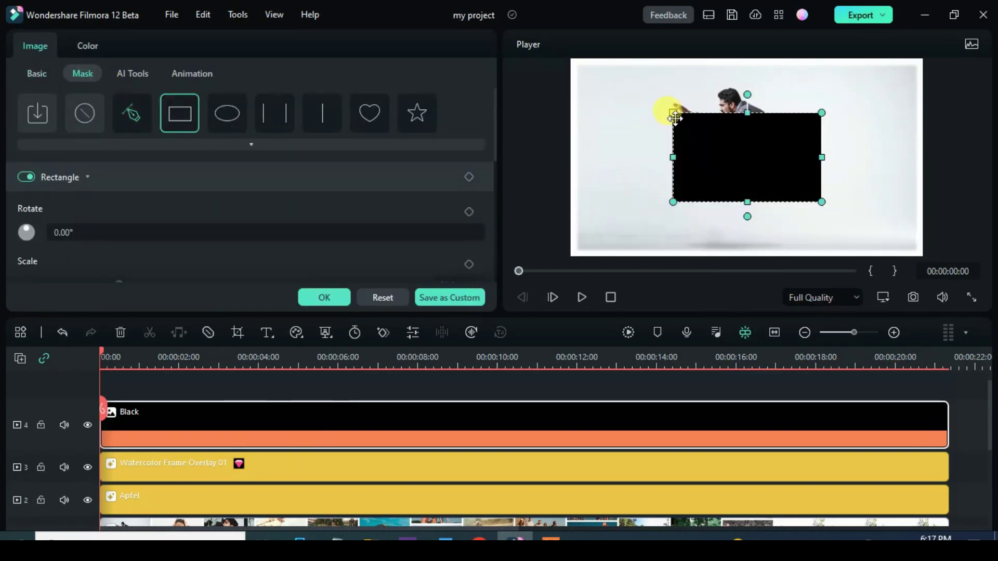
drag(495, 110, 484, 139)
click(482, 254)
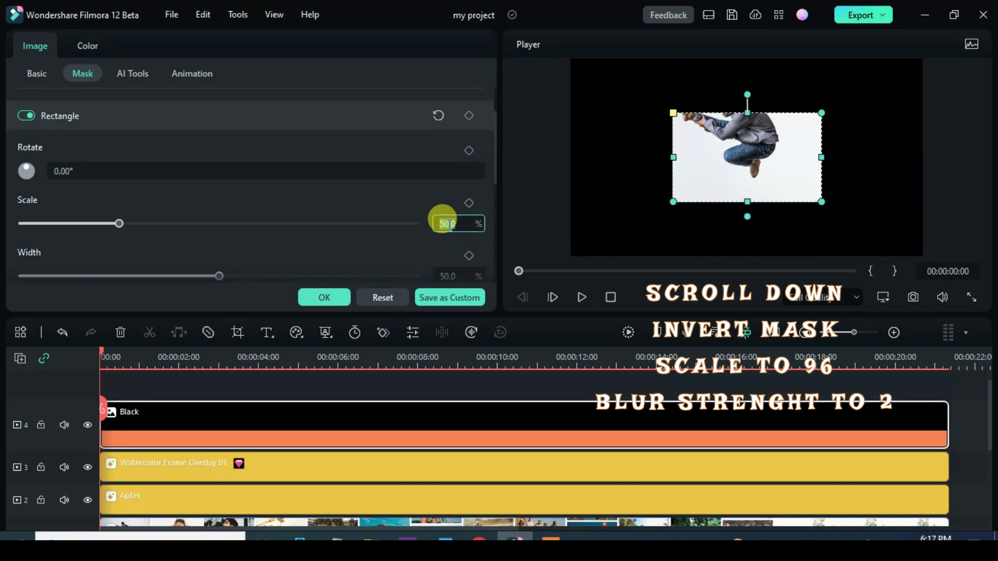
key(Return)
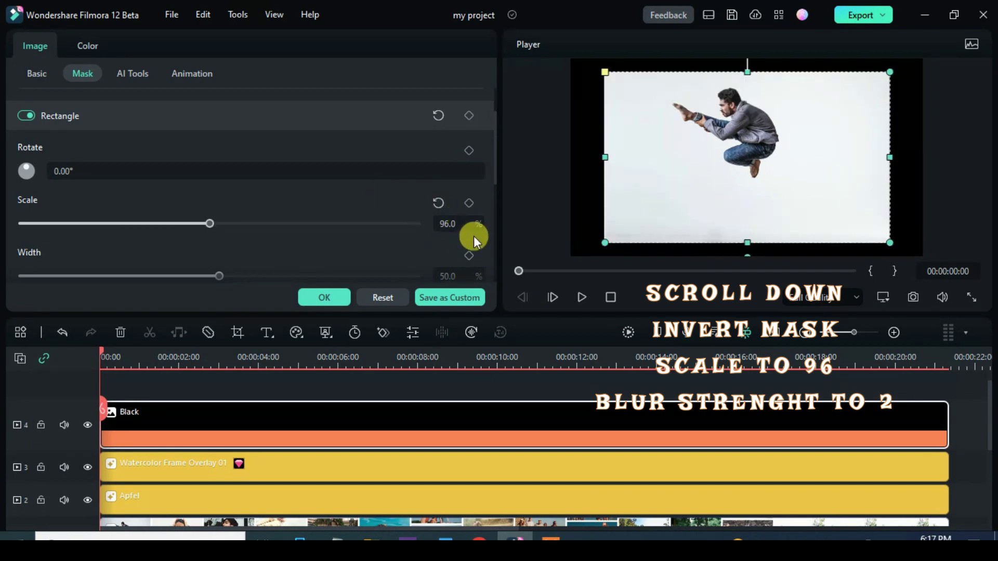
Set the rectangle mask's blur strength to 2% and round its corners to a radius of about 6.2%
drag(495, 143, 497, 229)
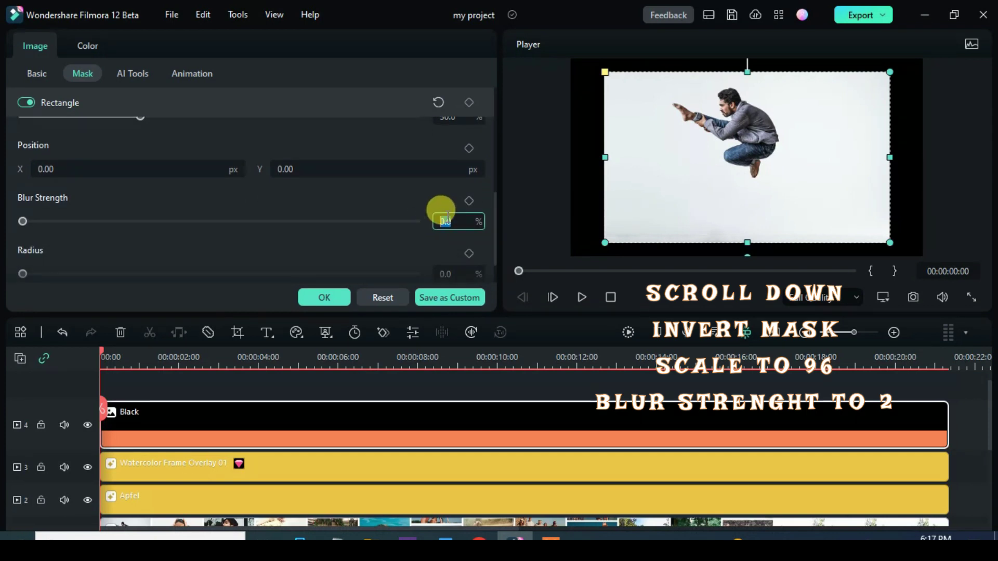
key(Return)
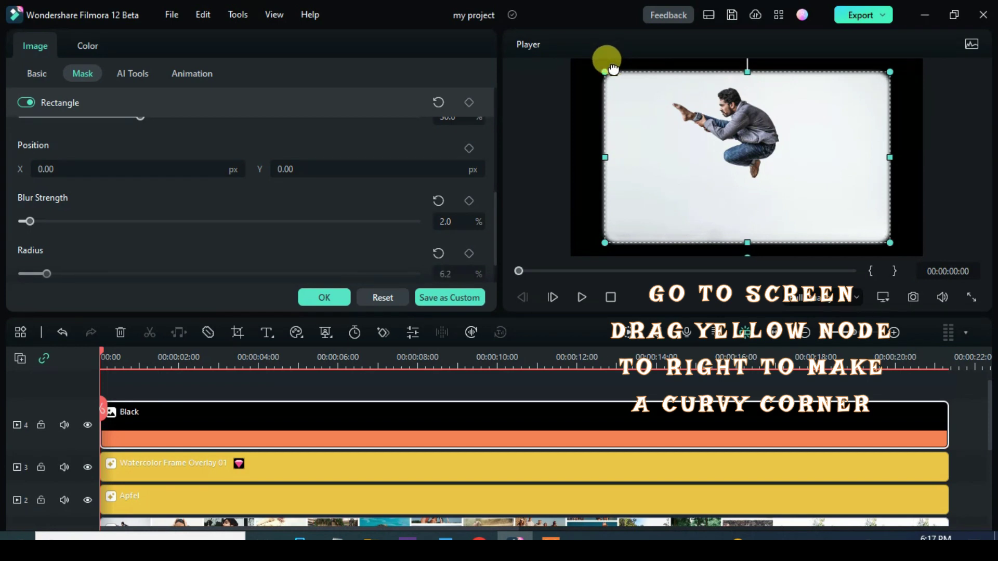
click(331, 297)
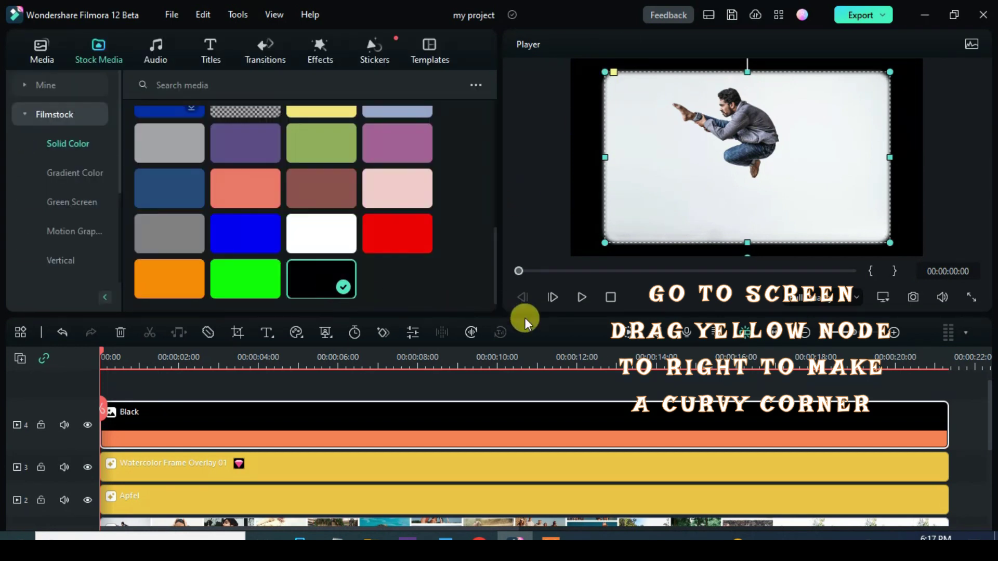
Render the timeline preview and play the masked slideshow through, restarting playback from the beginning
scroll(533, 438, down, 2)
scroll(532, 439, up, 3)
scroll(532, 439, down, 3)
scroll(533, 439, up, 2)
click(627, 331)
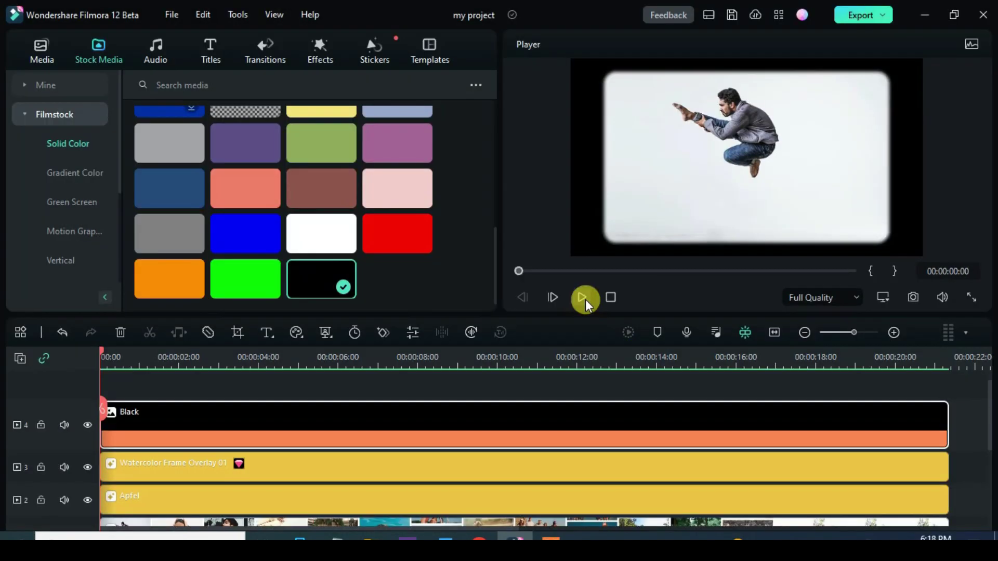
click(585, 297)
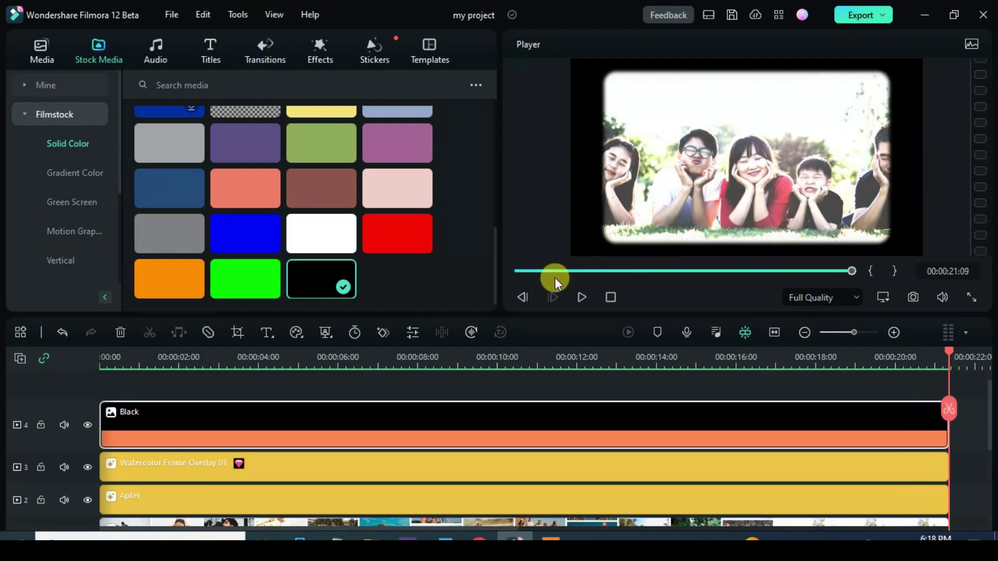
click(516, 271)
click(582, 297)
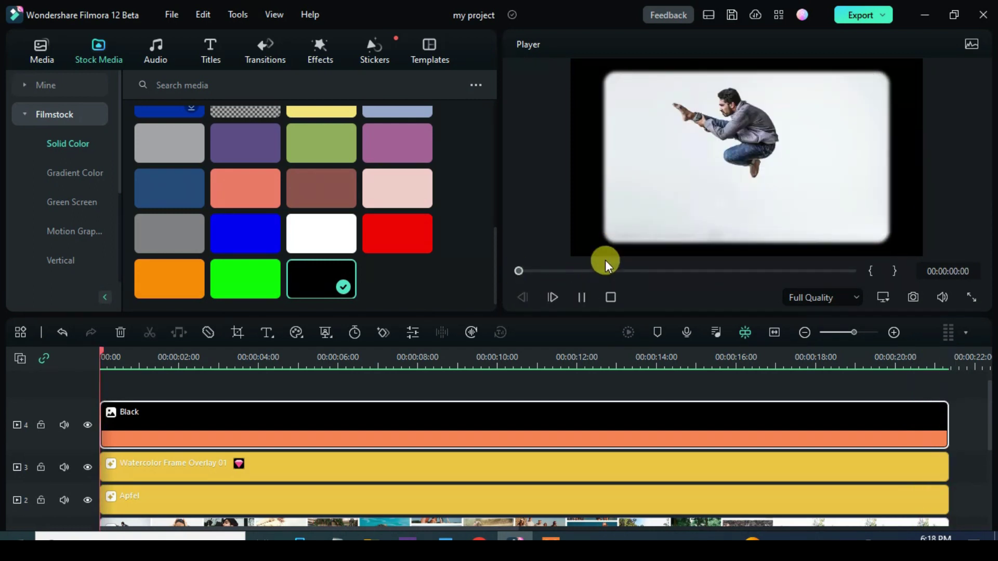